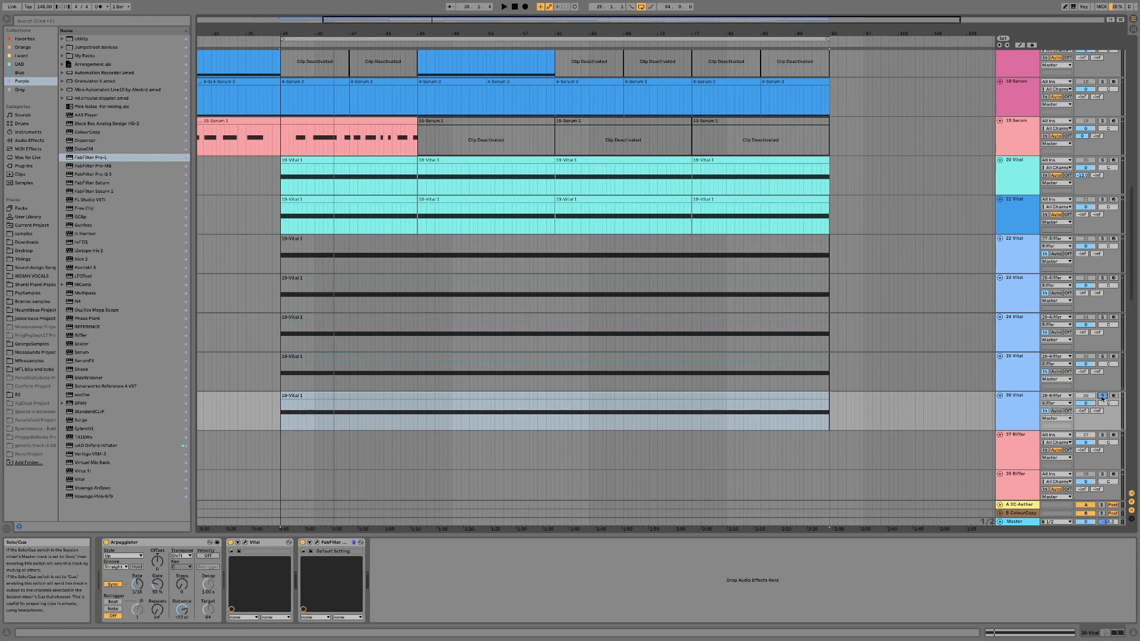
- Play back the soloed Vital track 26 to hear its existing sound
key("space")
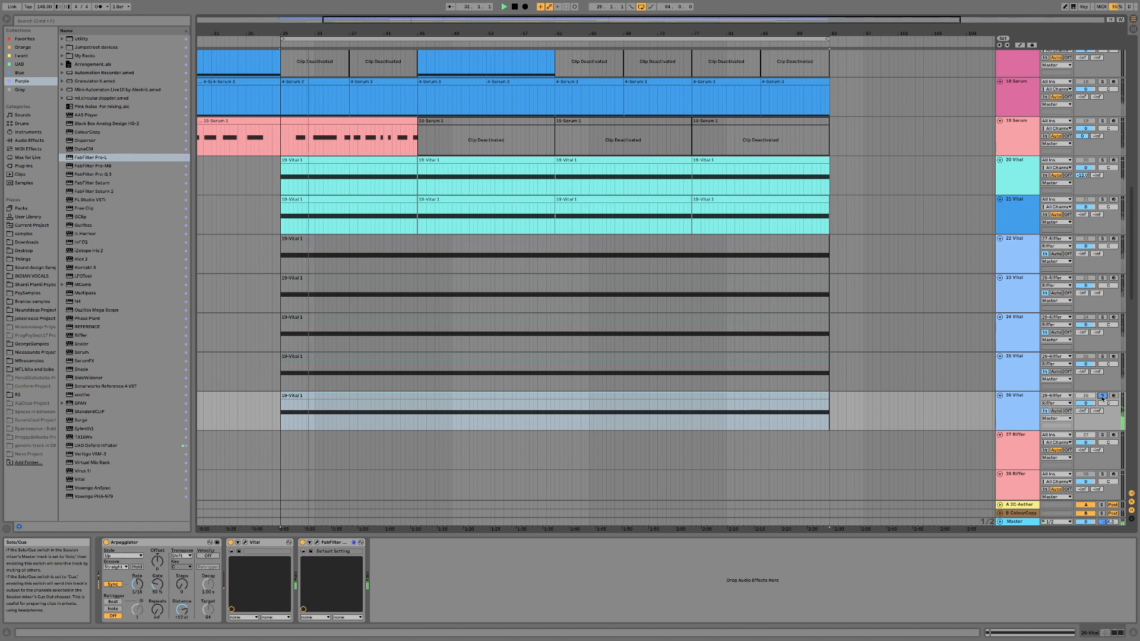
key("space")
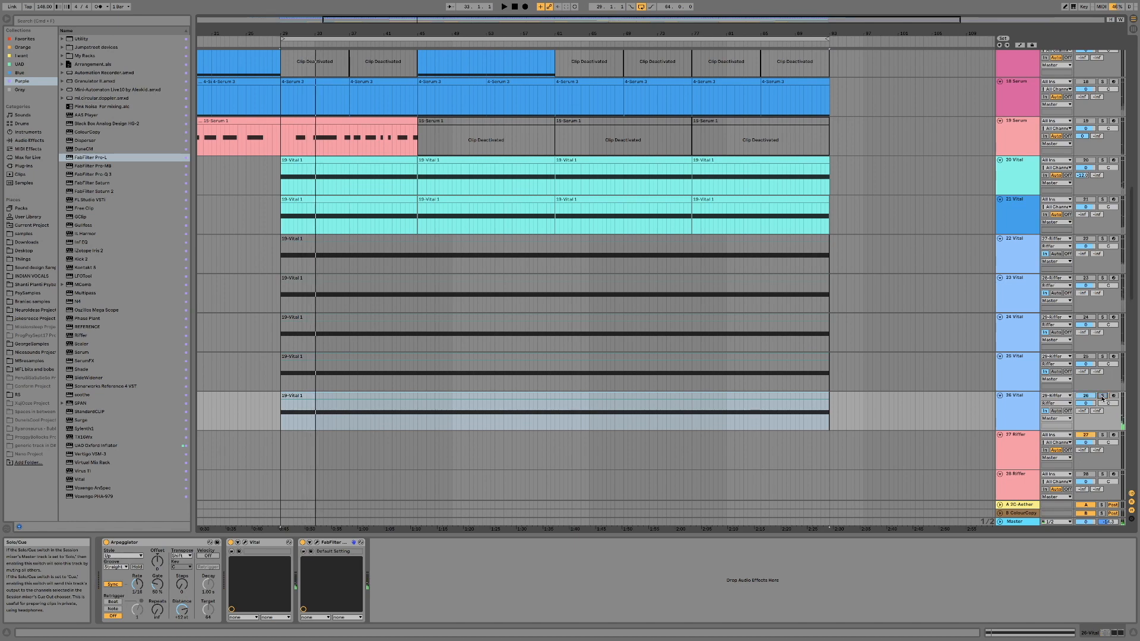
- Open the Vital instrument on track 26 and initialize its preset
left_click(1017, 412)
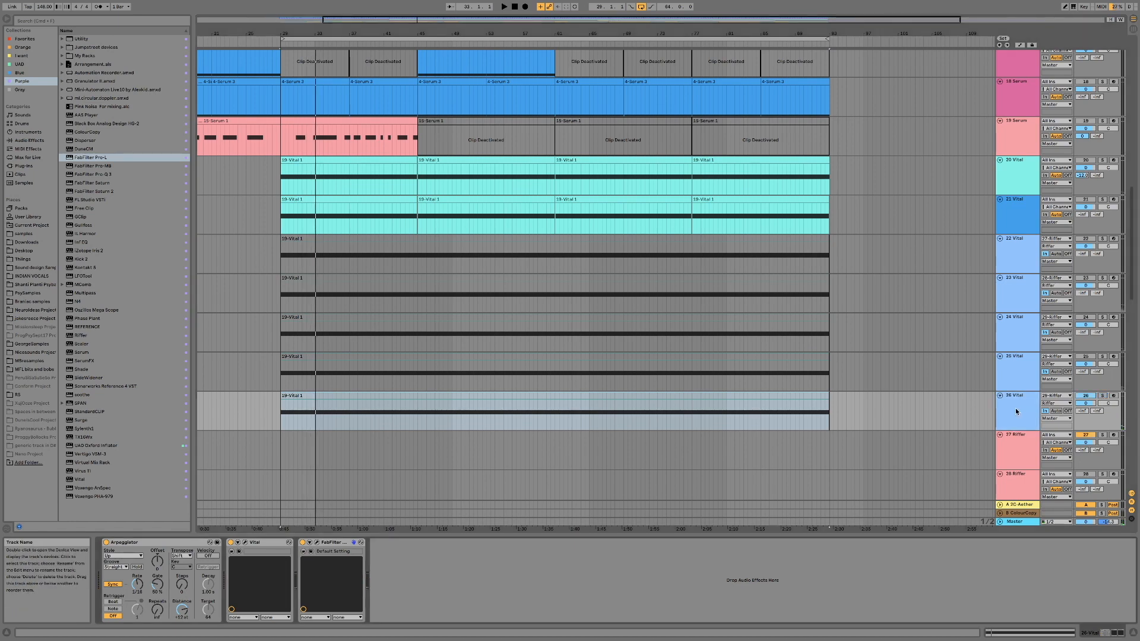
left_click(247, 544)
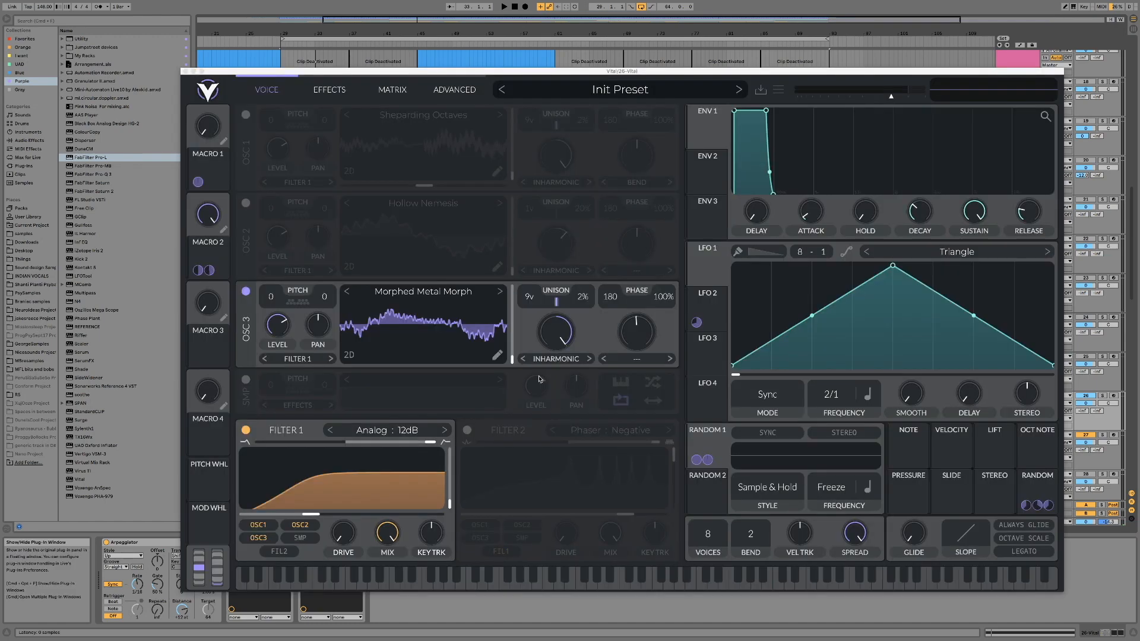
left_click(778, 89)
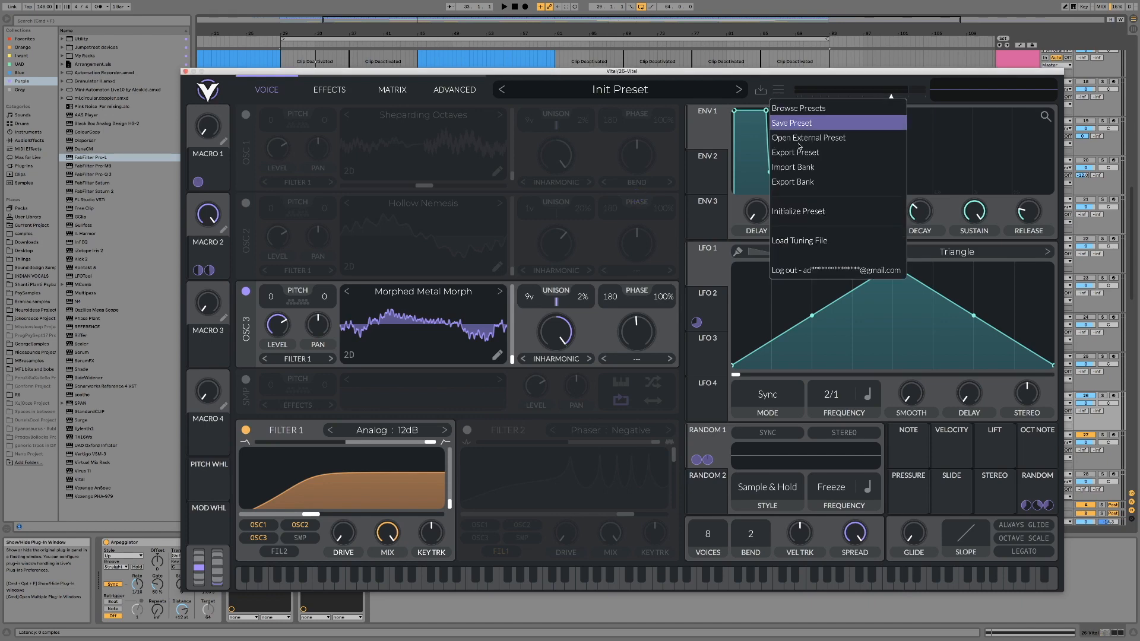
left_click(806, 212)
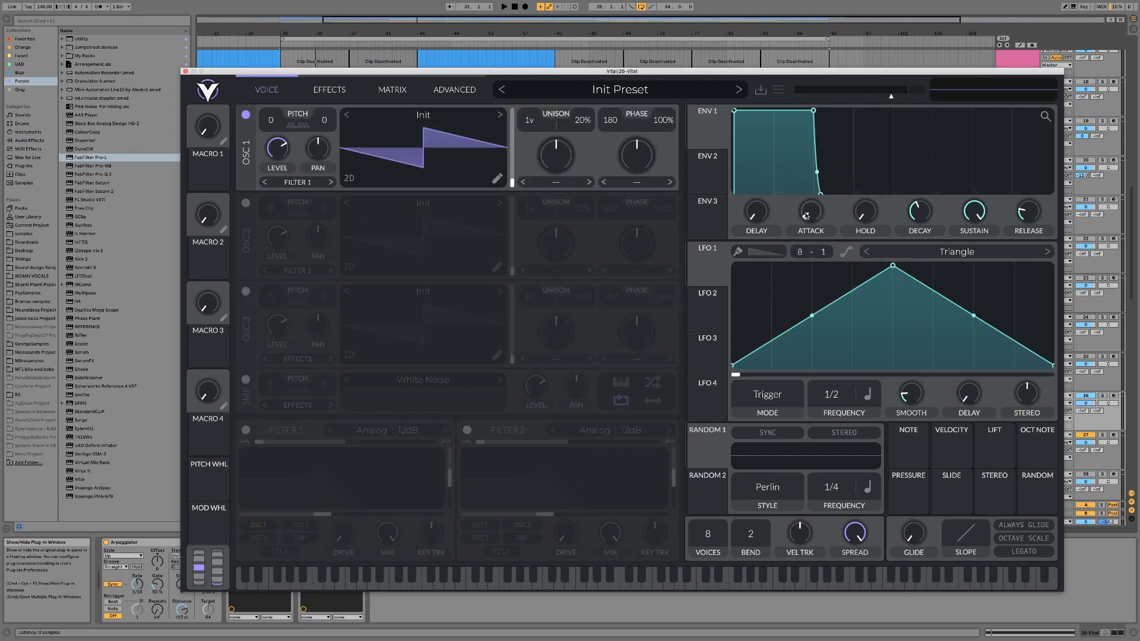
- Browse oscillator 1's wavetable library, looking through the Glorkglunk, Tam LeTeet and Factory folders
left_click(427, 117)
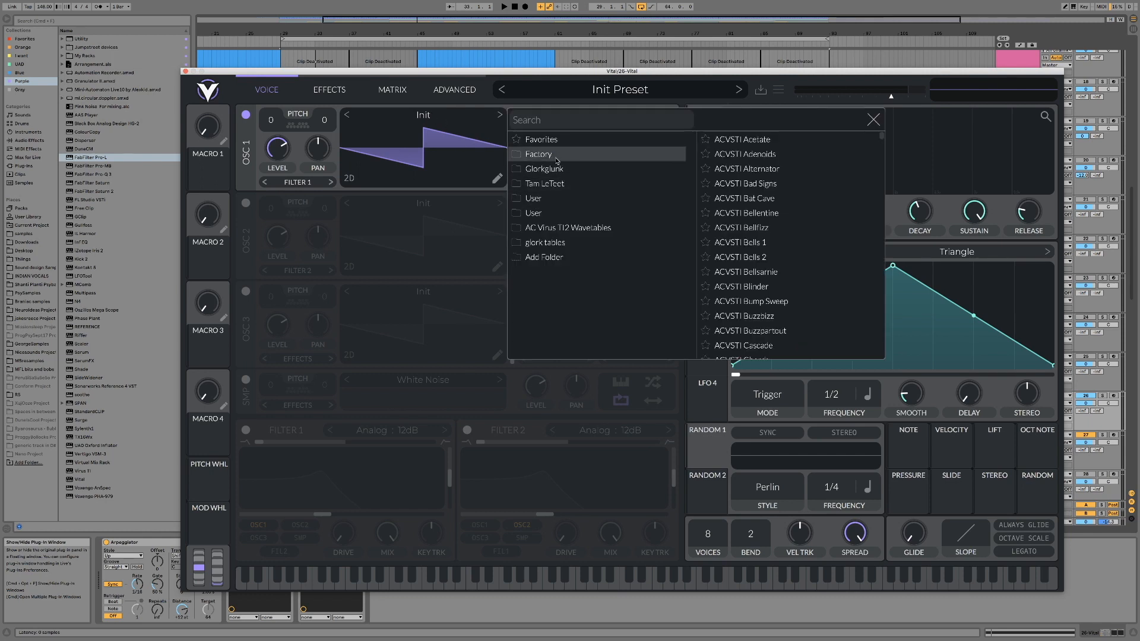
left_click(558, 168)
scroll(792, 240, "down", 4)
scroll(793, 240, "down", 6)
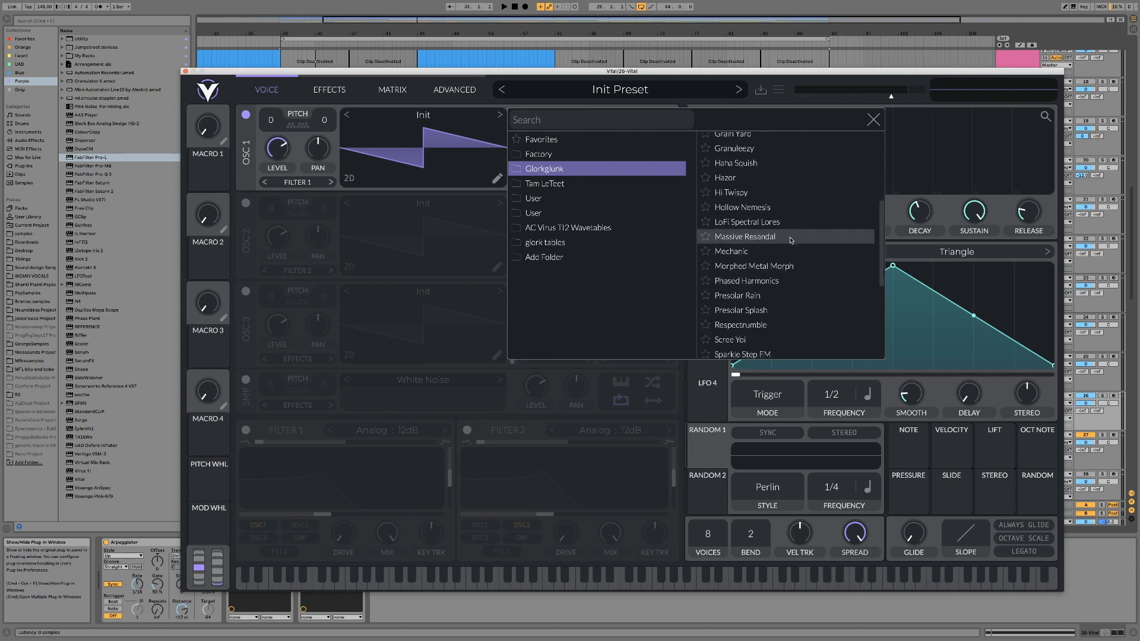
scroll(778, 254, "down", 4)
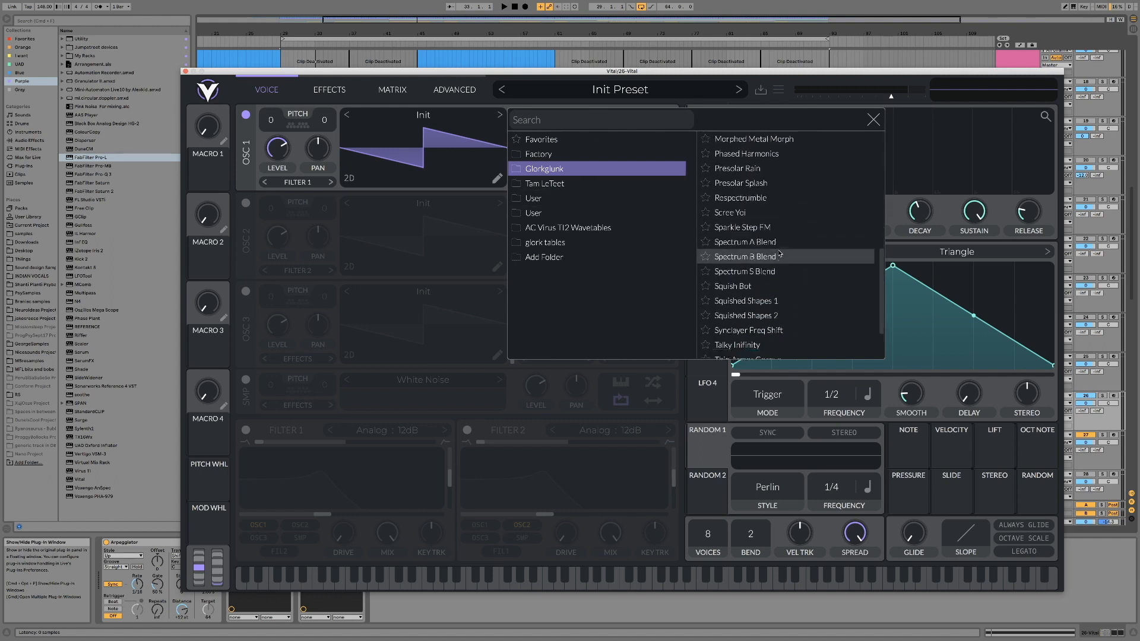
left_click(594, 184)
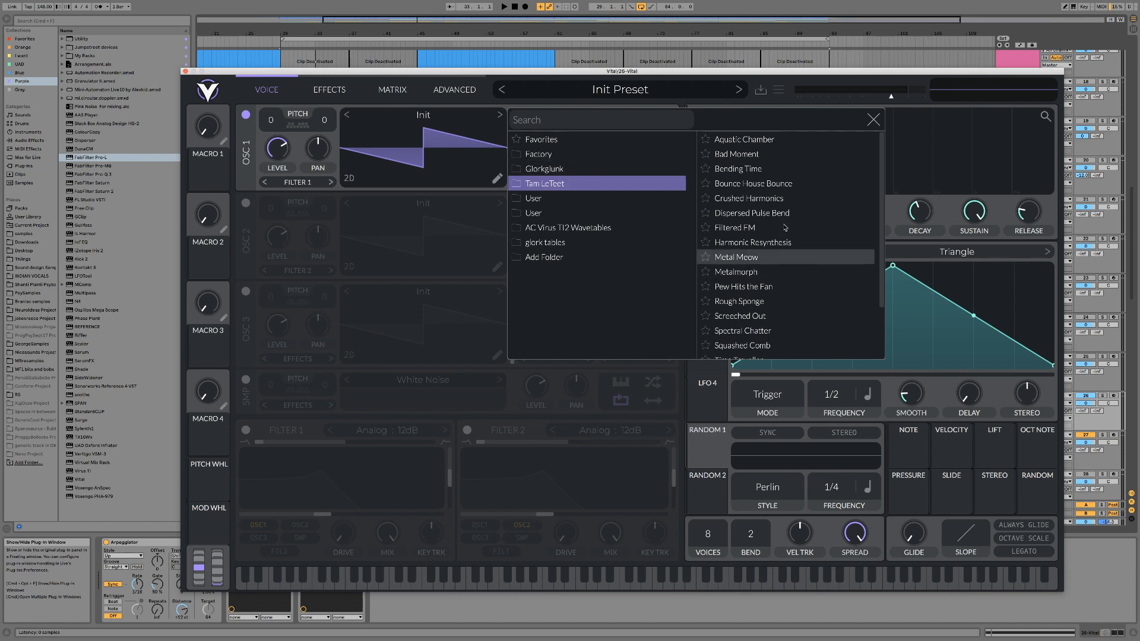
left_click(589, 154)
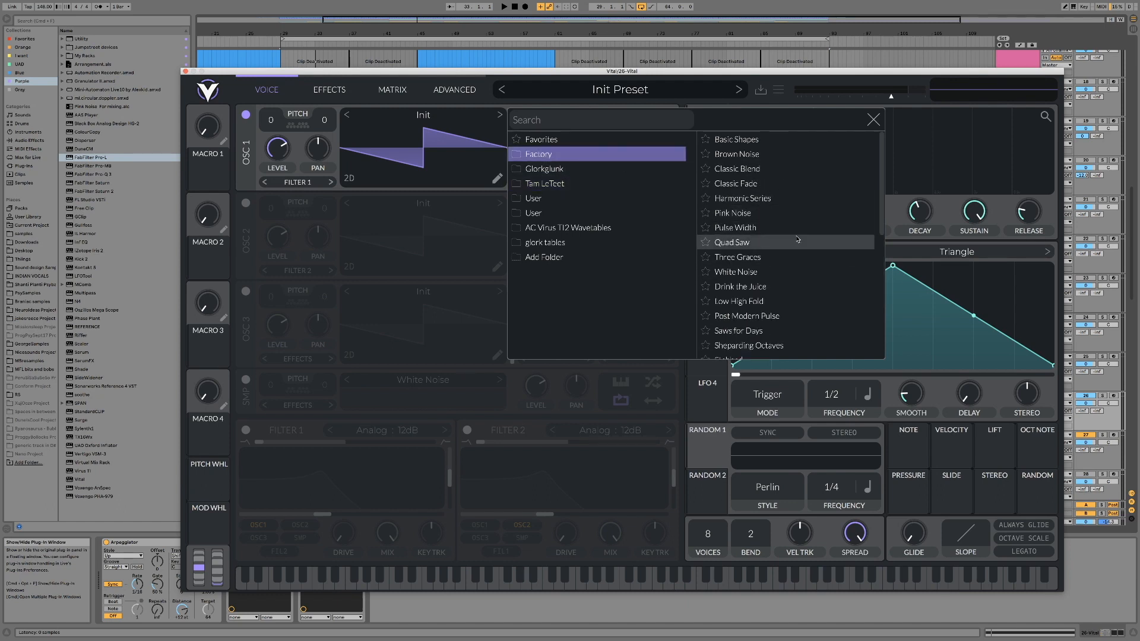
scroll(780, 273, "down", 4)
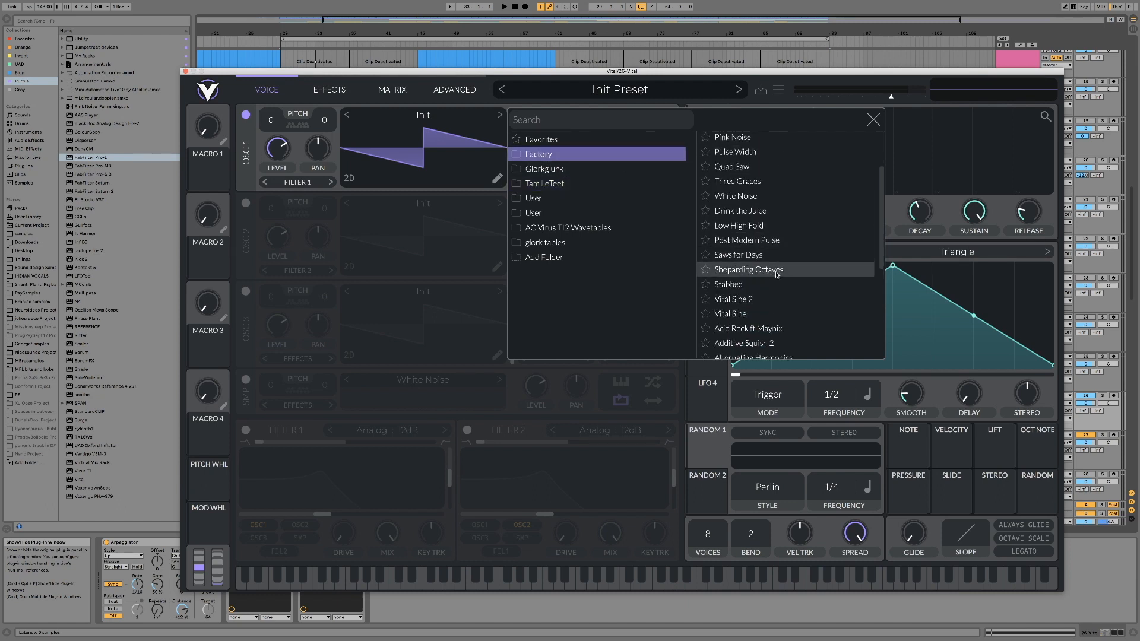
scroll(789, 274, "down", 6)
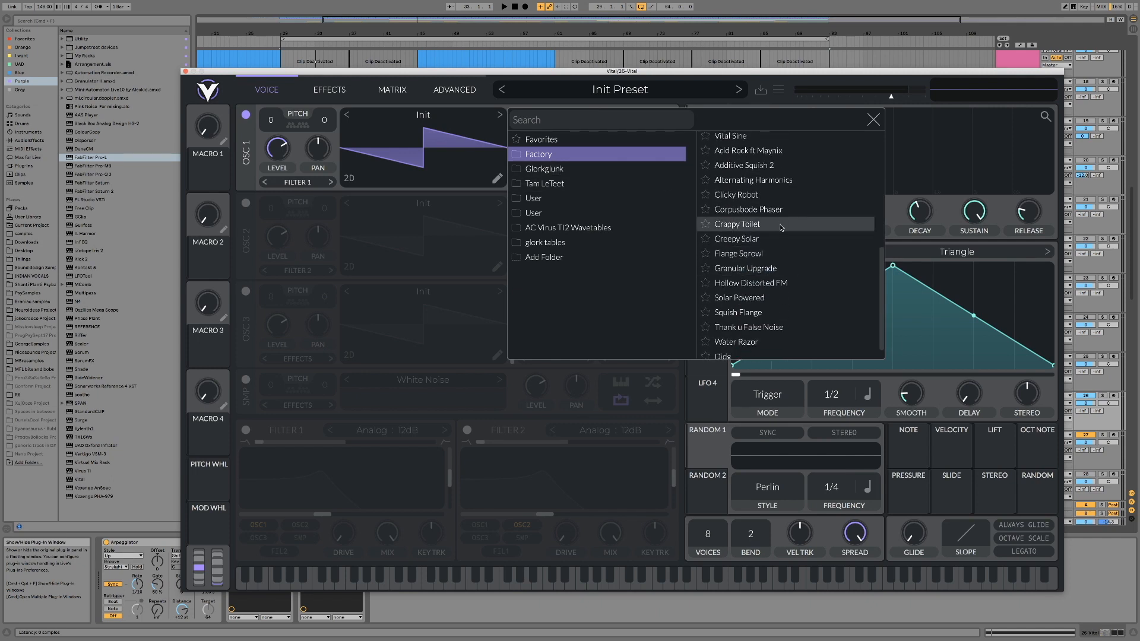
scroll(736, 235, "down", 1)
- Load the Morphed Metal Morph wavetable from the Glorkglunk folder into oscillator 1 and close the wavetable browser
left_click(571, 169)
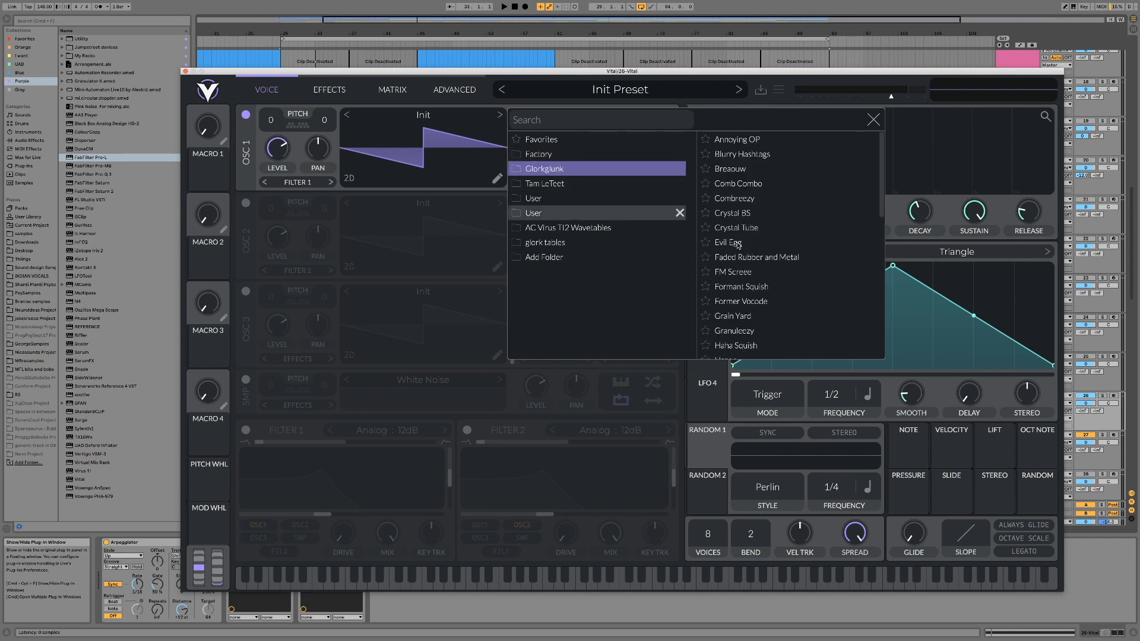
scroll(774, 260, "down", 1)
scroll(774, 259, "down", 7)
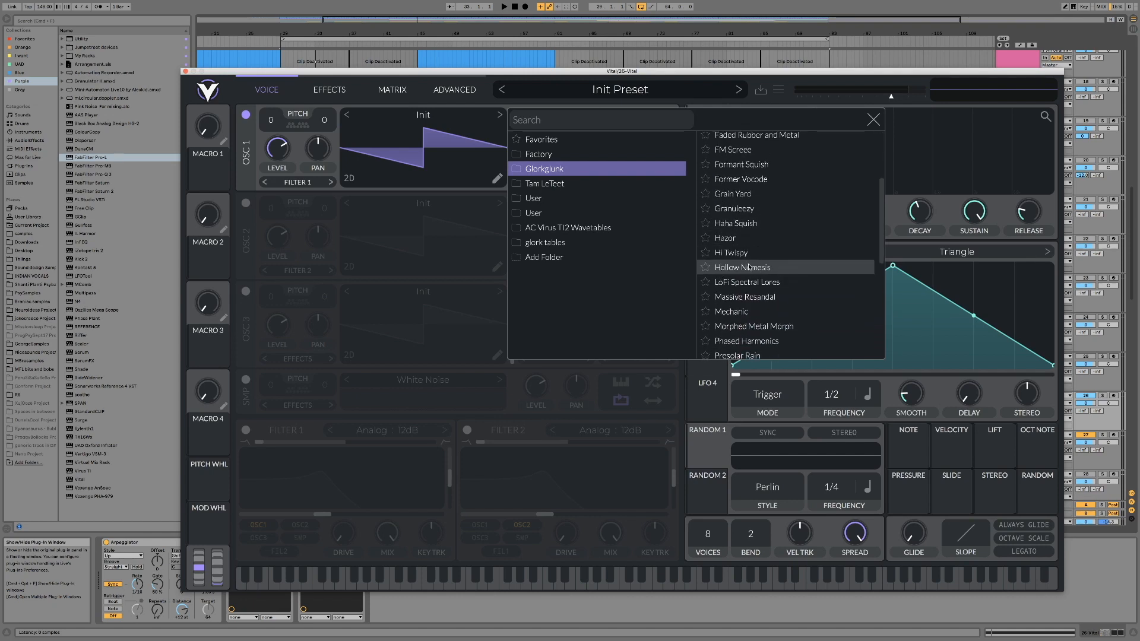
scroll(753, 277, "down", 3)
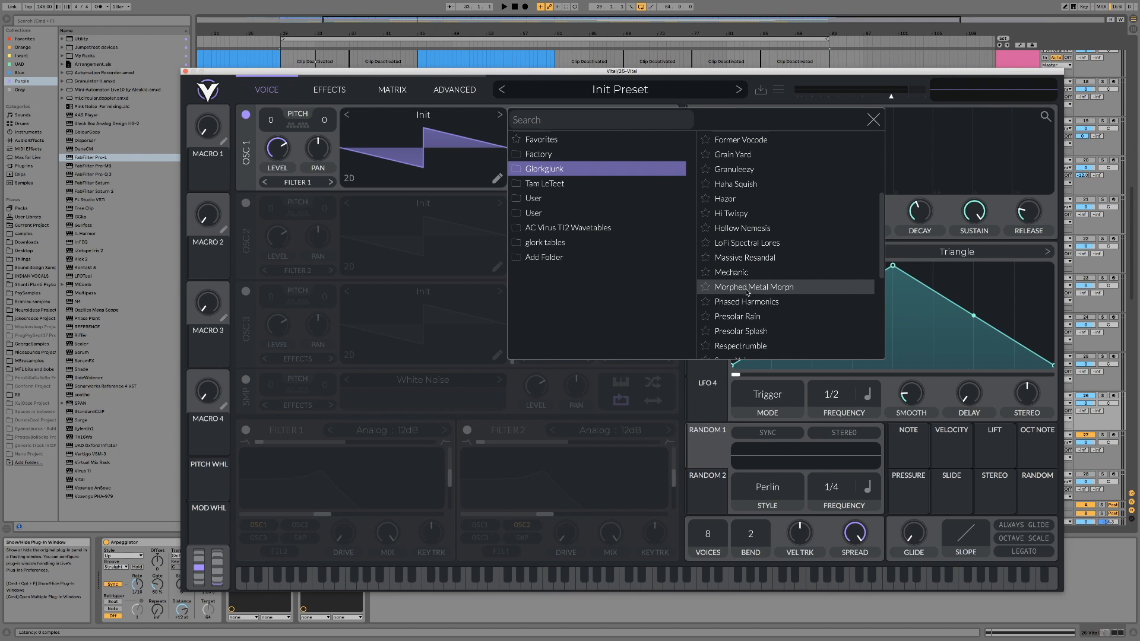
left_click(770, 290)
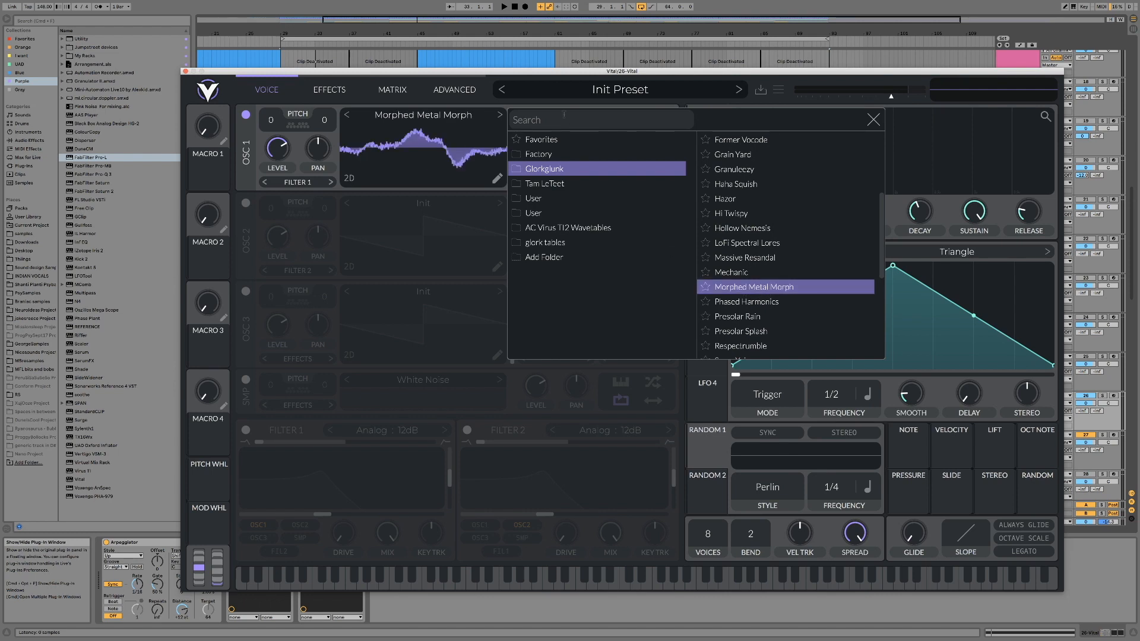
left_click(873, 121)
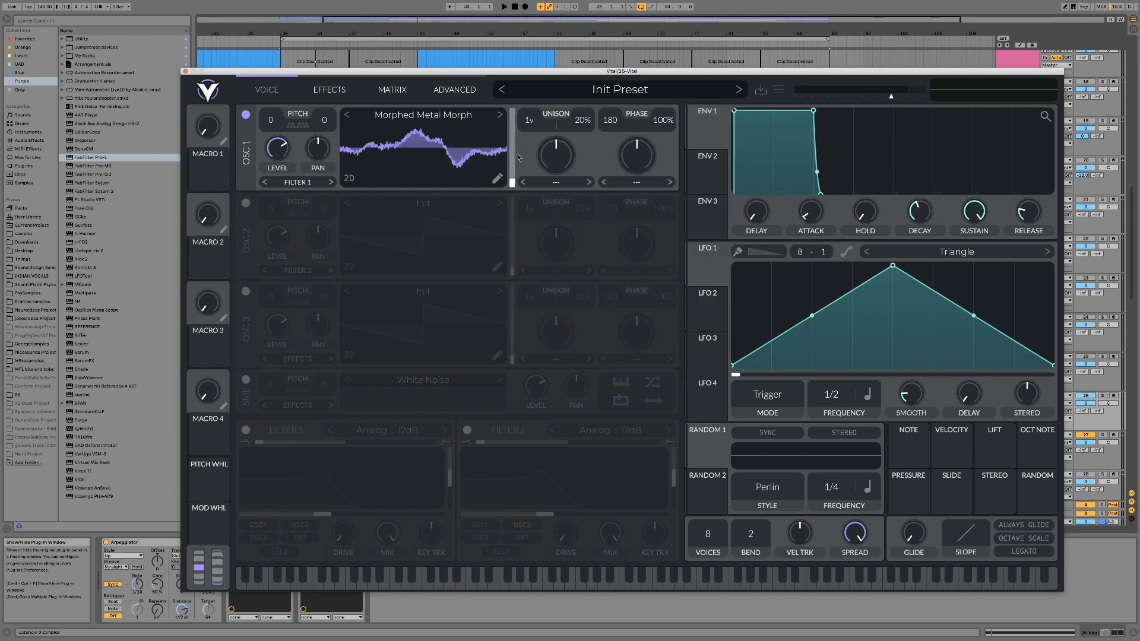
- Move the Vital window off the mixer controls, solo track 26 and audition the raw wavetable
left_click_drag(506, 72, 471, 75)
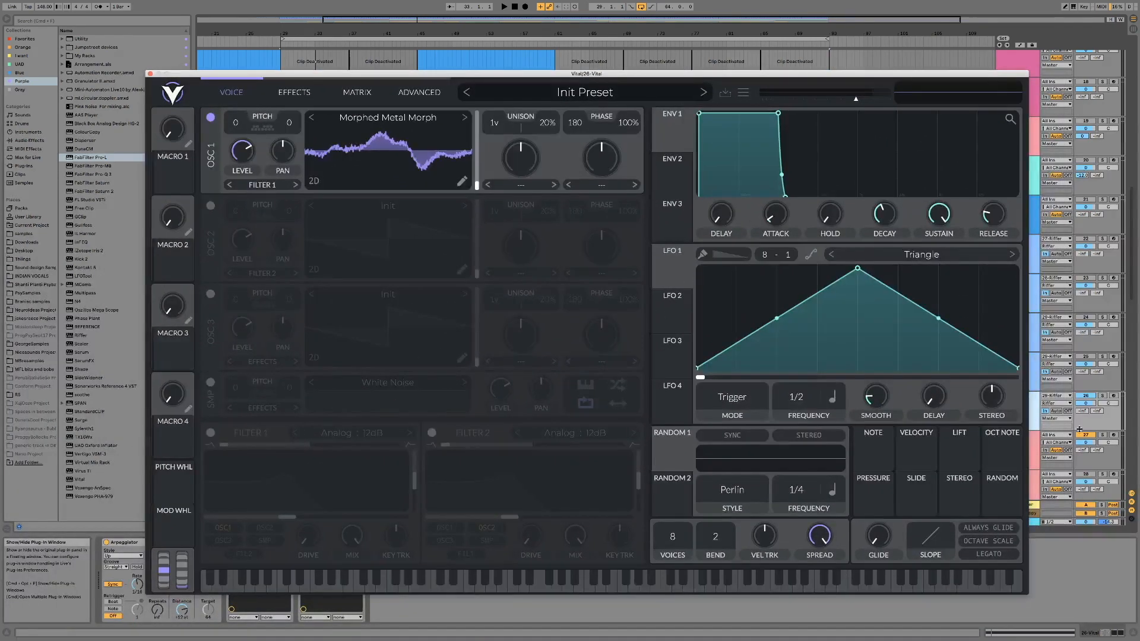
left_click(1103, 396)
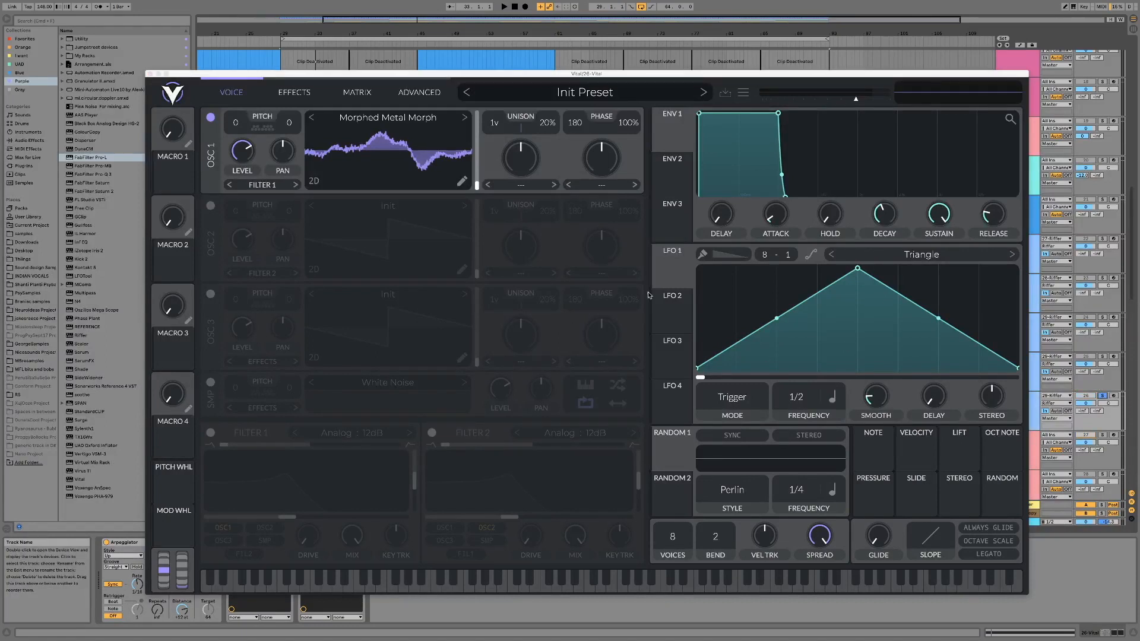
key("space")
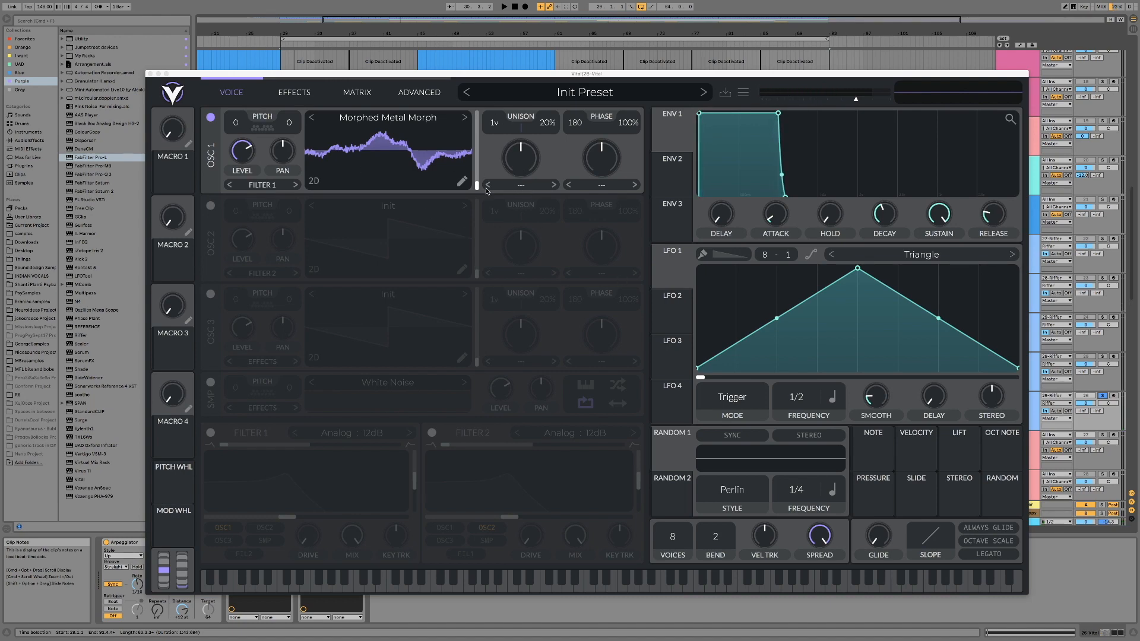
- Set oscillator 1's spectral morph to Inharmonic Stretch and raise its amount well above centre while listening
left_click(522, 187)
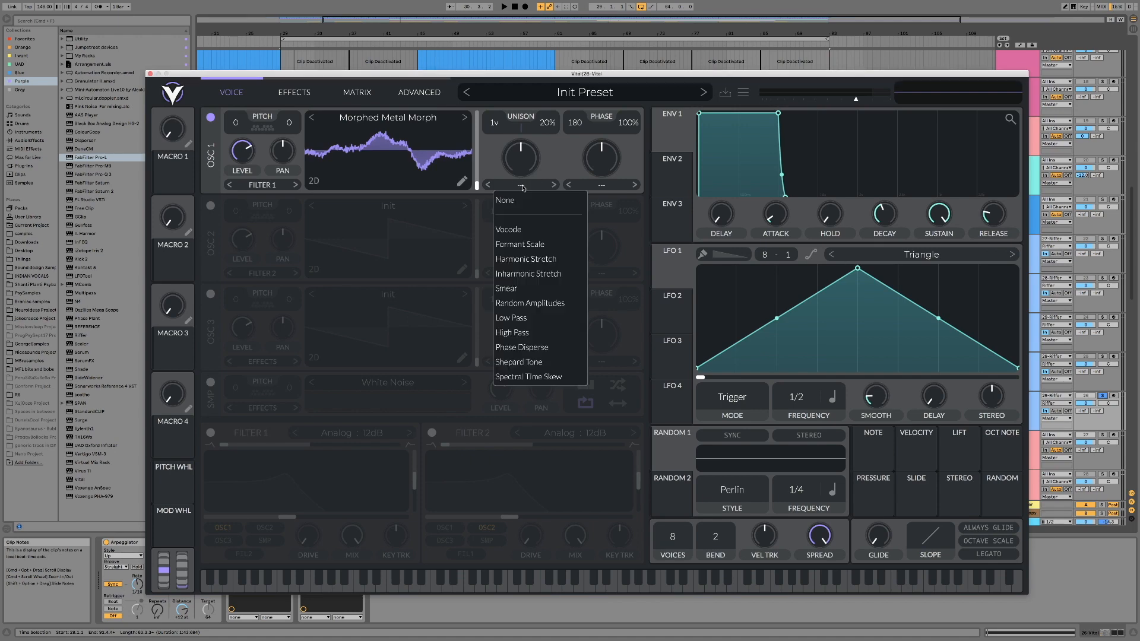
left_click(530, 274)
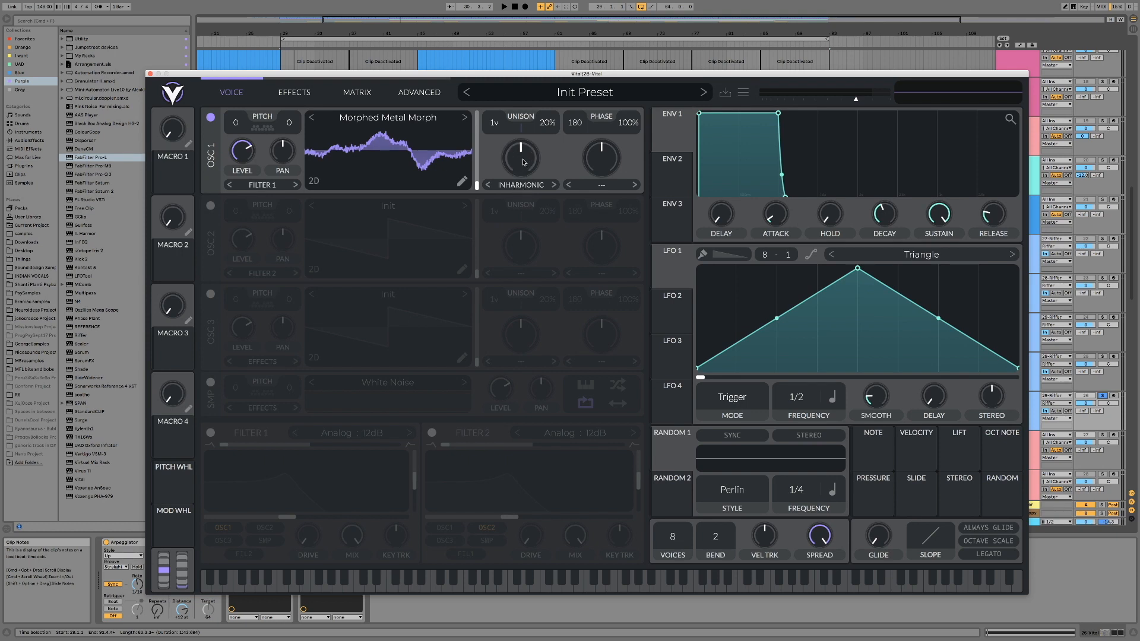
key("space")
left_click_drag(521, 165, 522, 134)
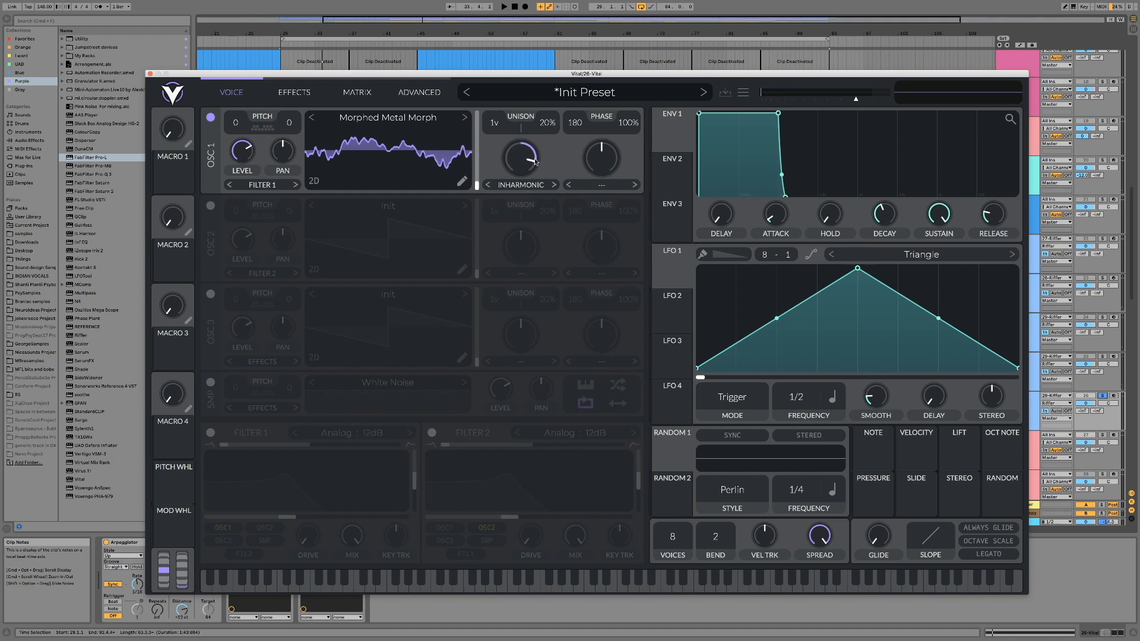
left_click_drag(510, 160, 517, 152)
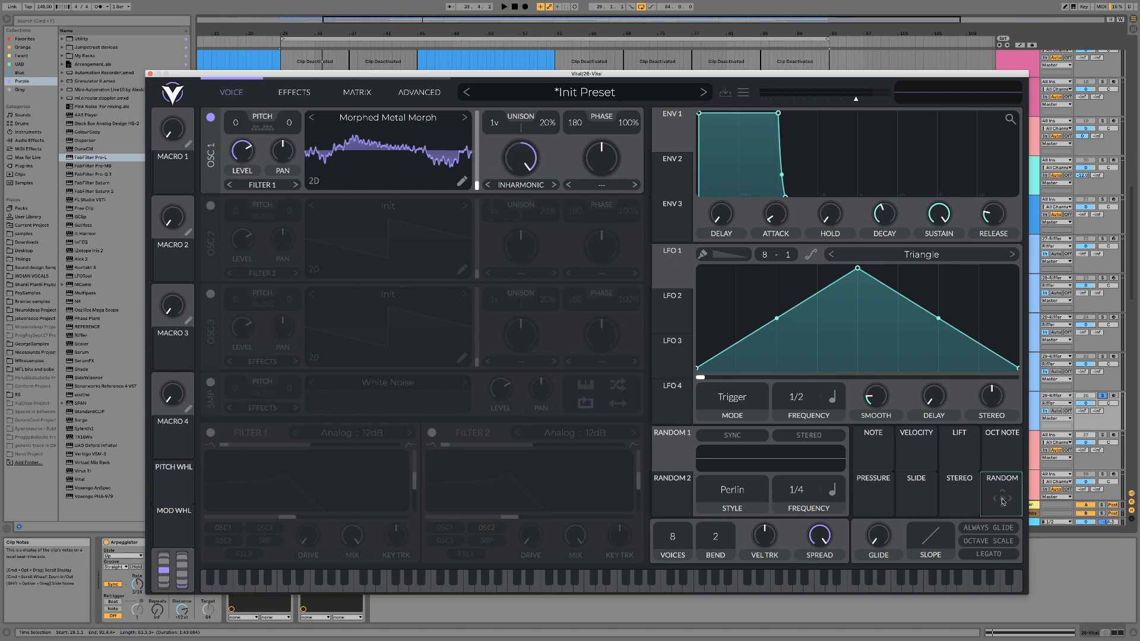
- Assign the Random modulator to oscillator 1's Inharmonic amount with a negative depth of about -0.35
left_click_drag(1004, 505, 521, 239)
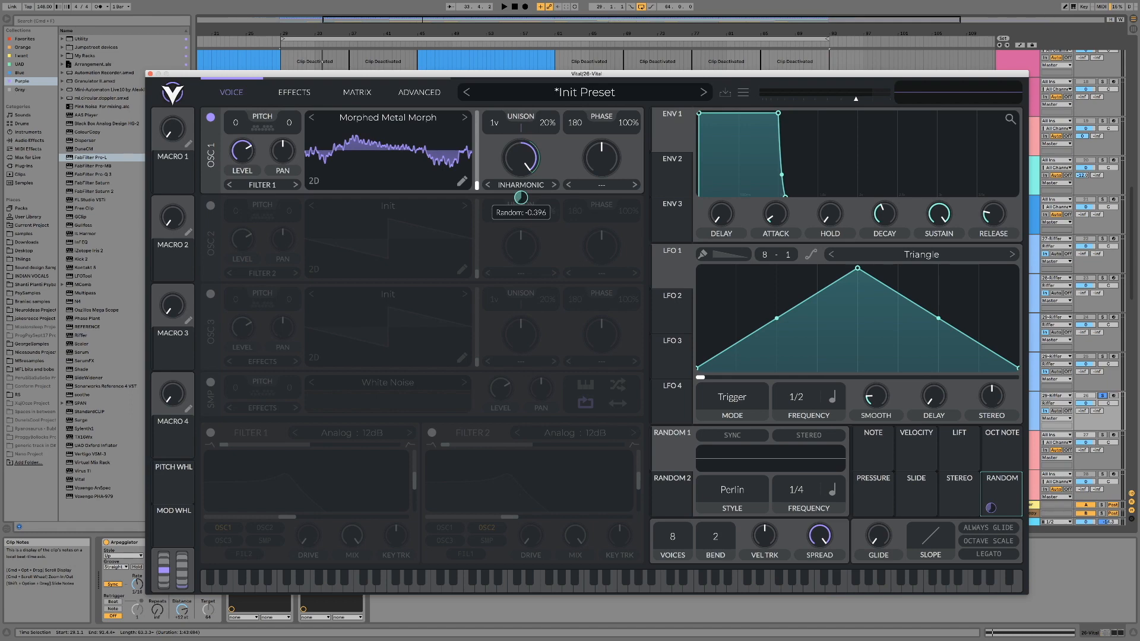
left_click_drag(521, 243, 521, 244)
left_click_drag(521, 198, 520, 197)
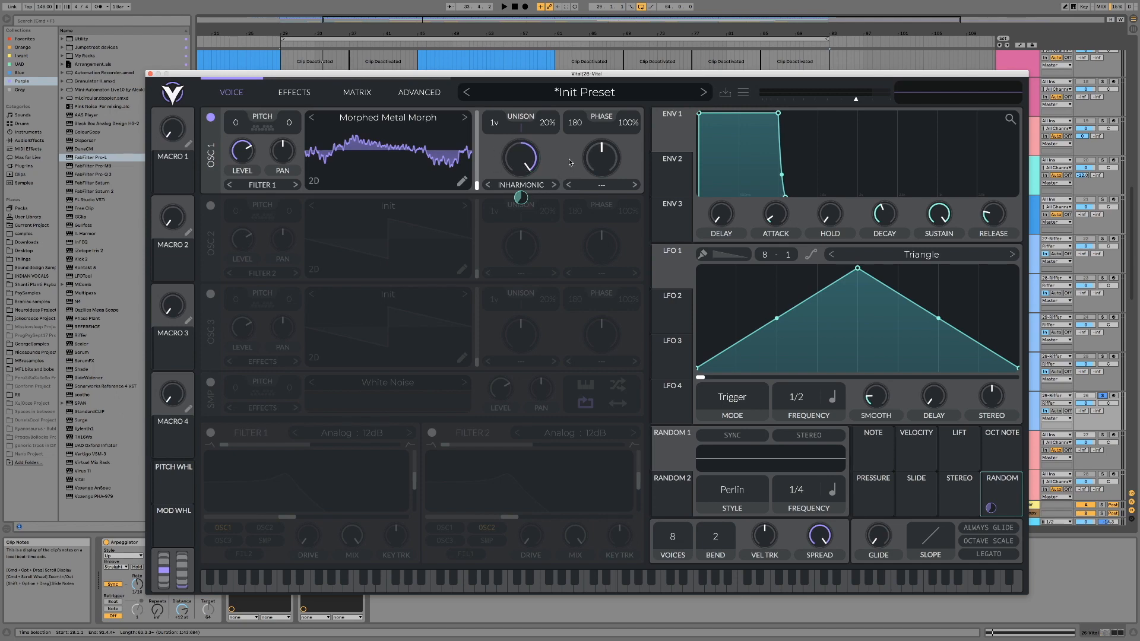
- Play the soloed track to audition the random modulation of the Inharmonic amount and check its depth
key("space")
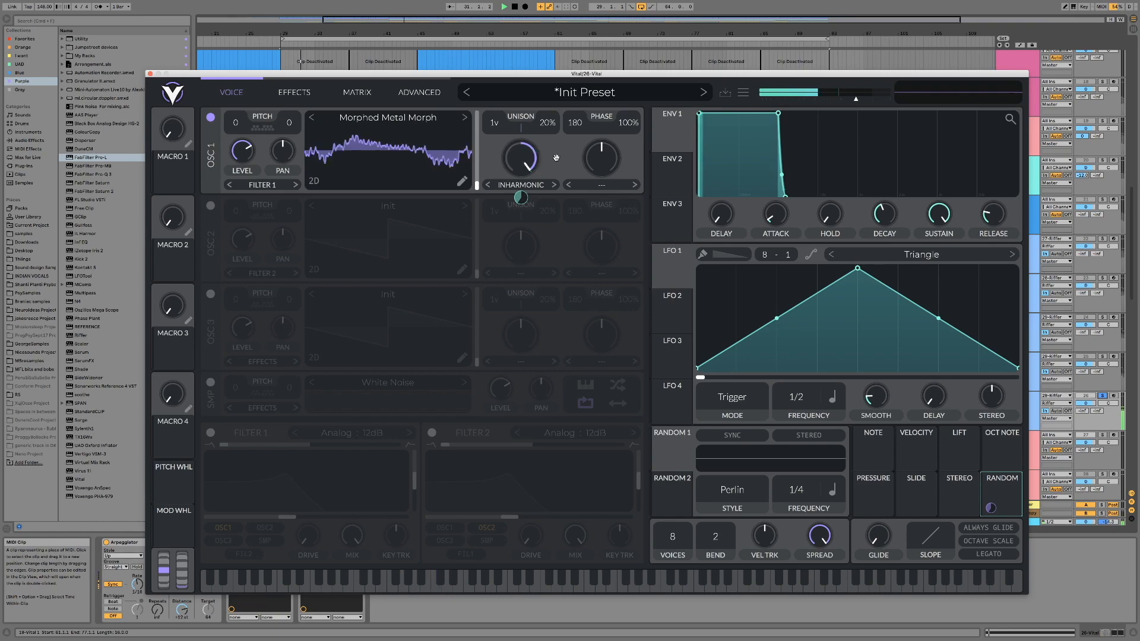
key("space")
mouse_move(521, 197)
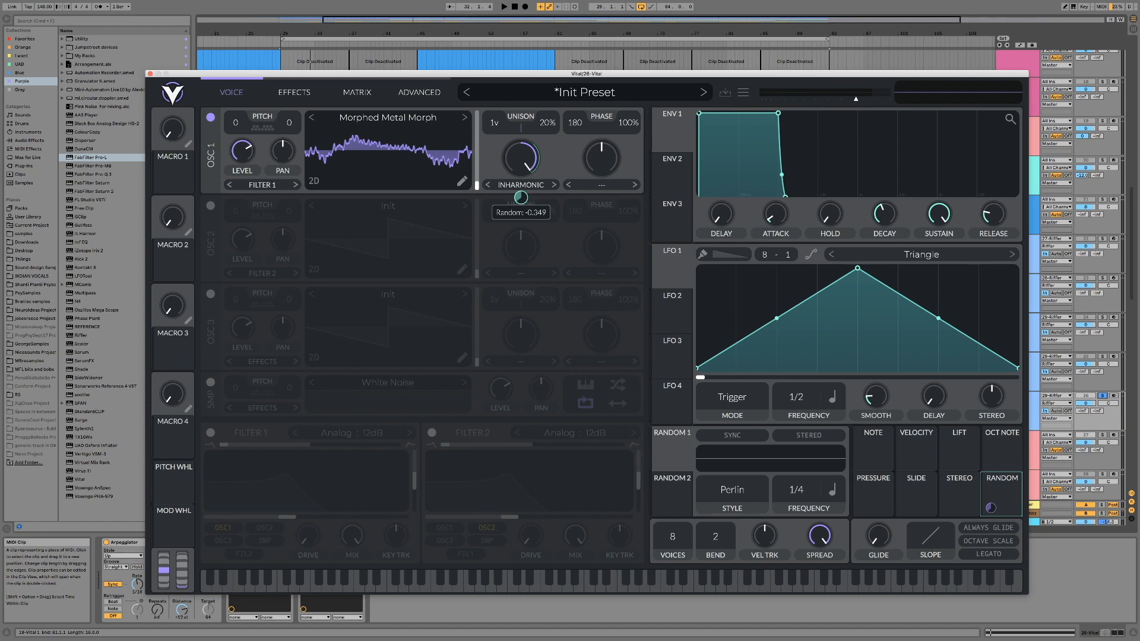
key("space")
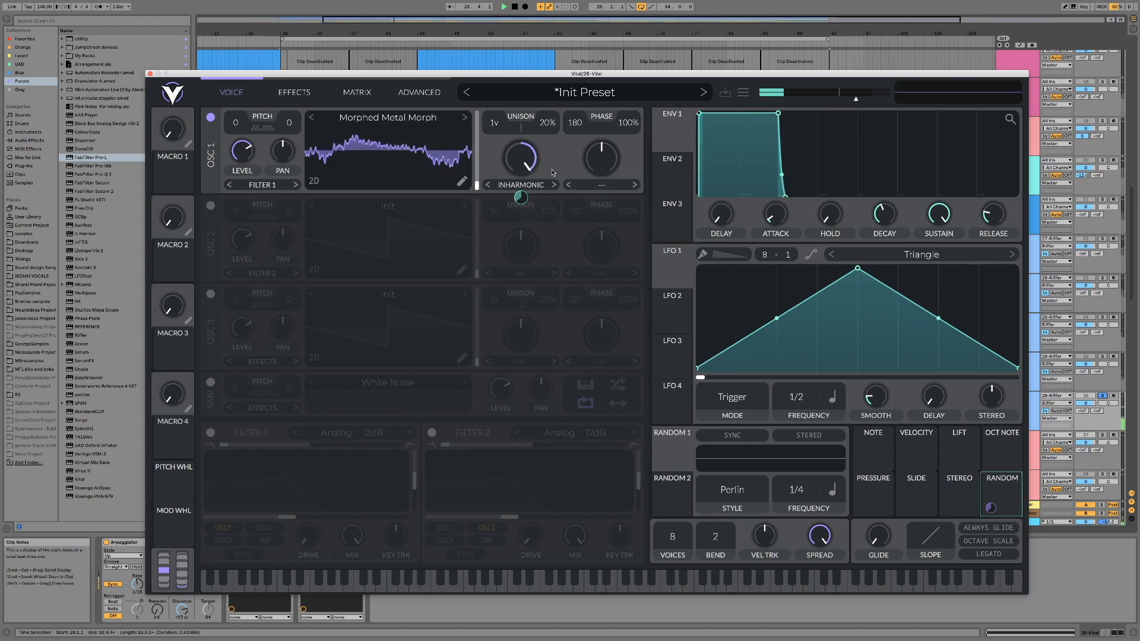
key("space")
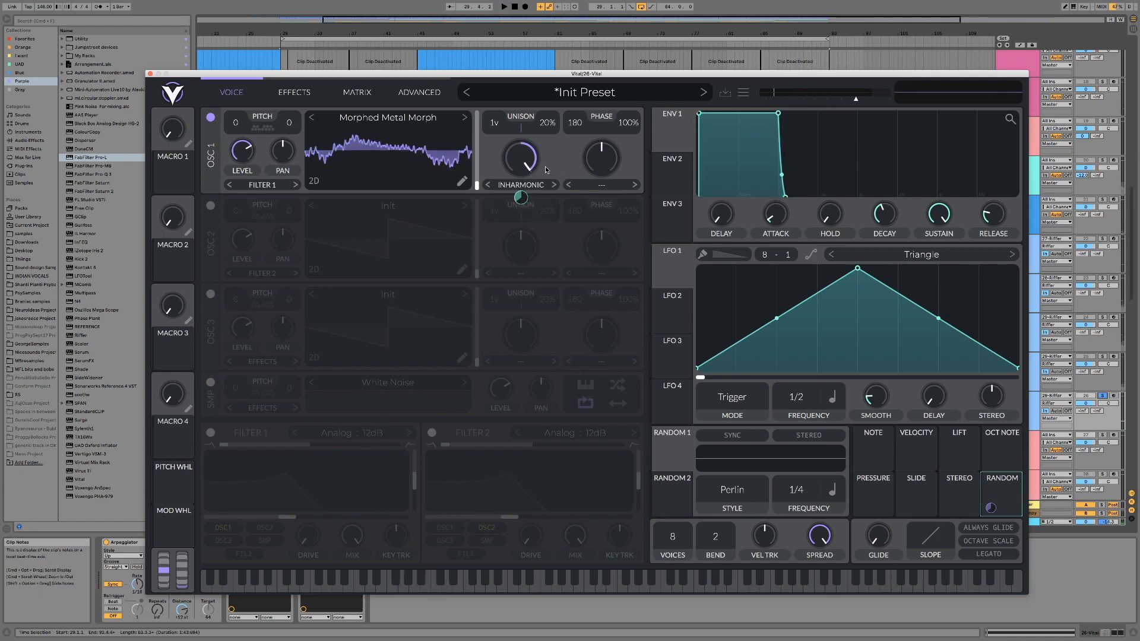
- Set Random 1 to Sample & Hold with a Freeze frequency and assign it to oscillator 1's wavetable position
left_click(687, 434)
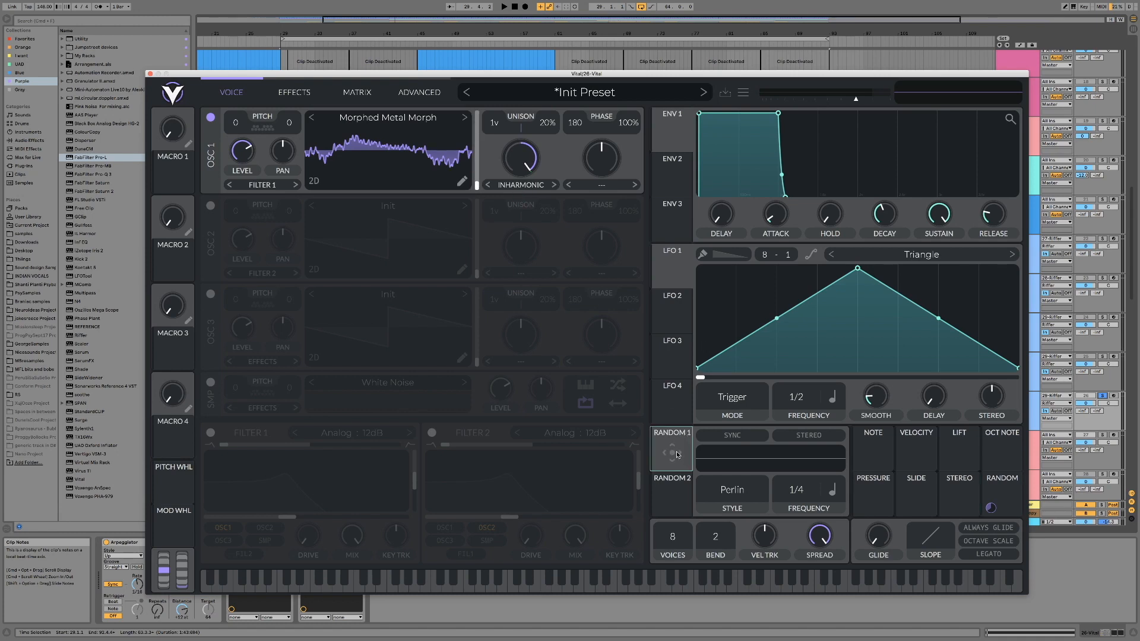
left_click(748, 491)
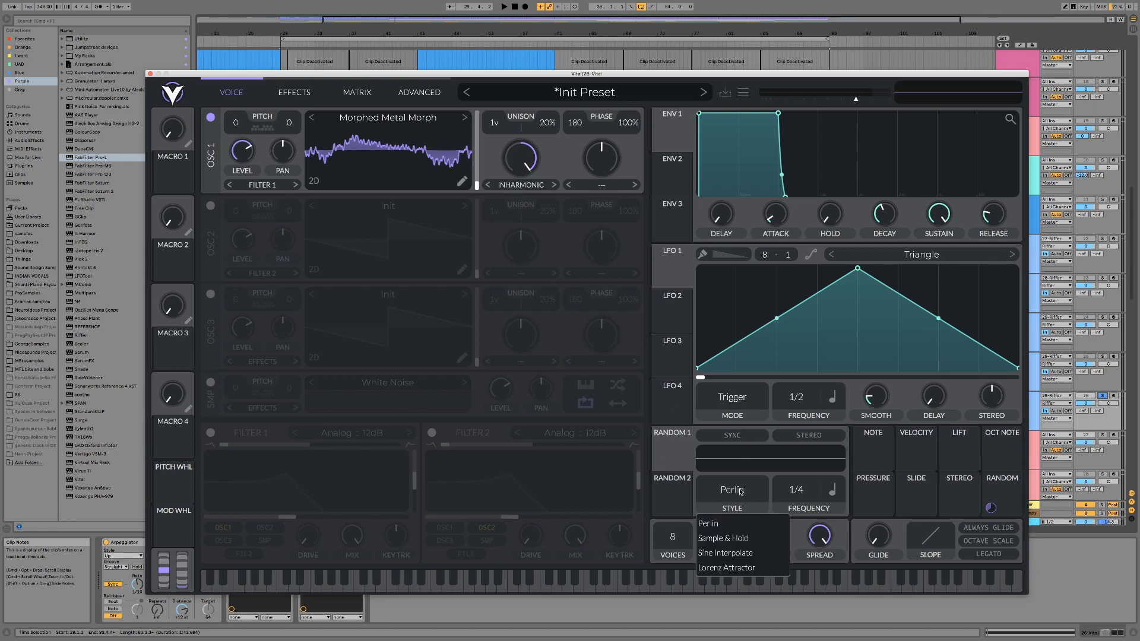
left_click(724, 539)
left_click_drag(798, 488, 804, 496)
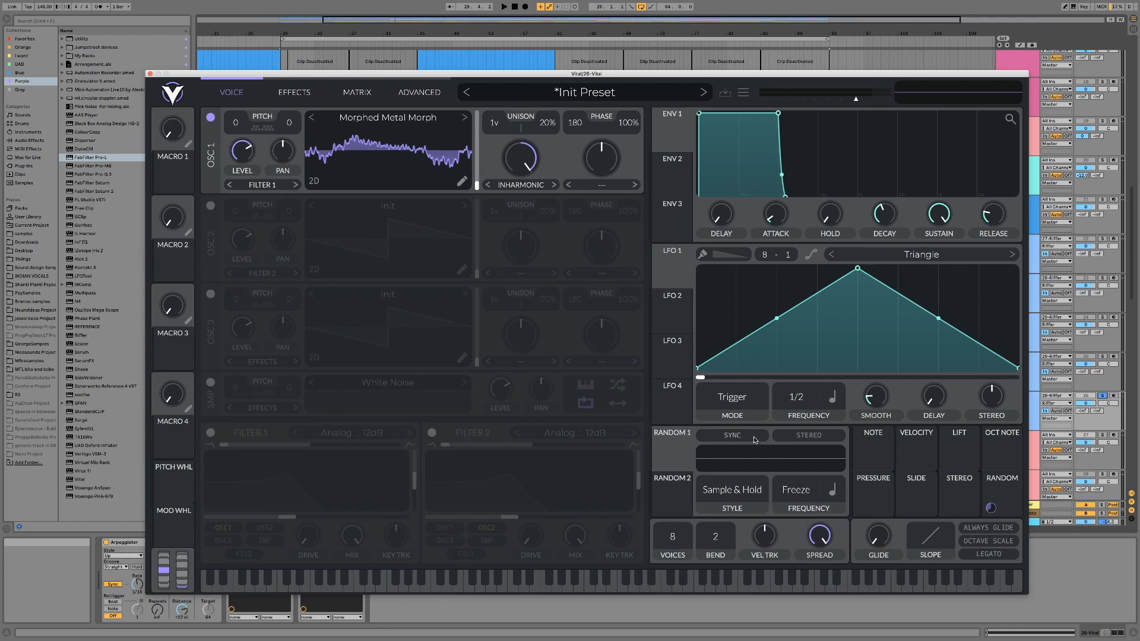
left_click_drag(680, 459, 475, 171)
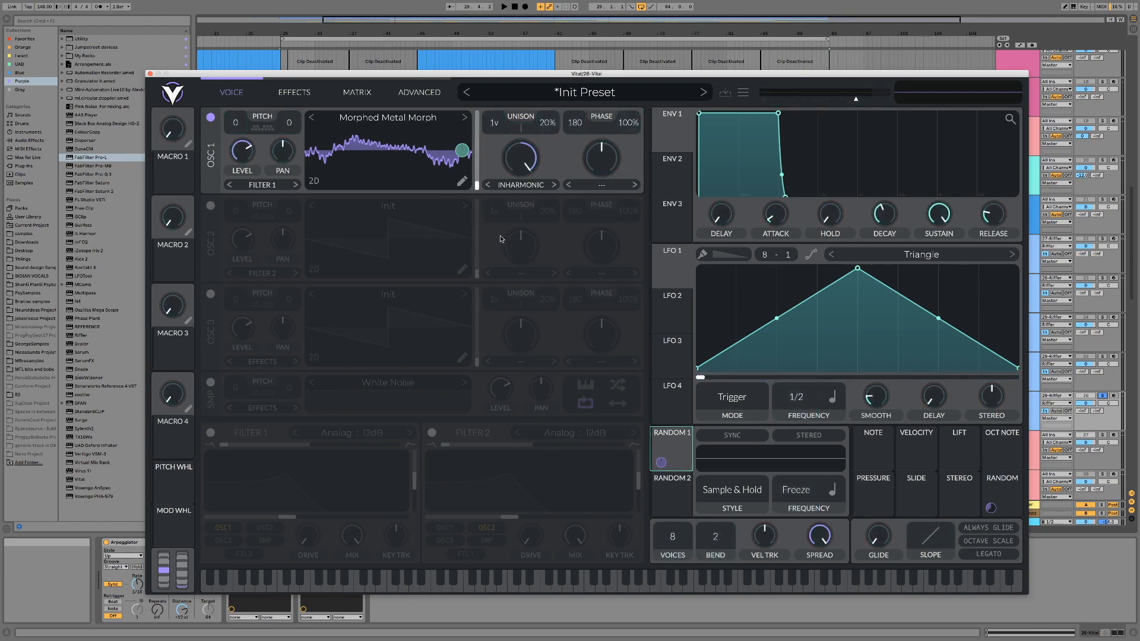
- Audition the wavetable position modulation, then give oscillator 1 a 9-voice unison with 2% detune and listen to it
key("space")
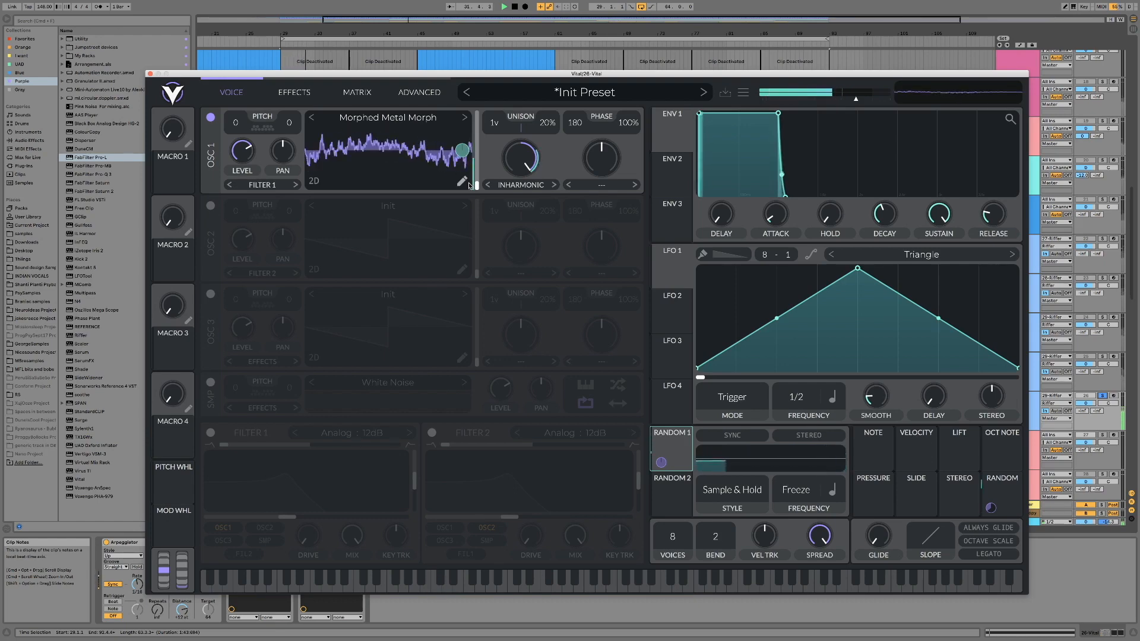
key("space")
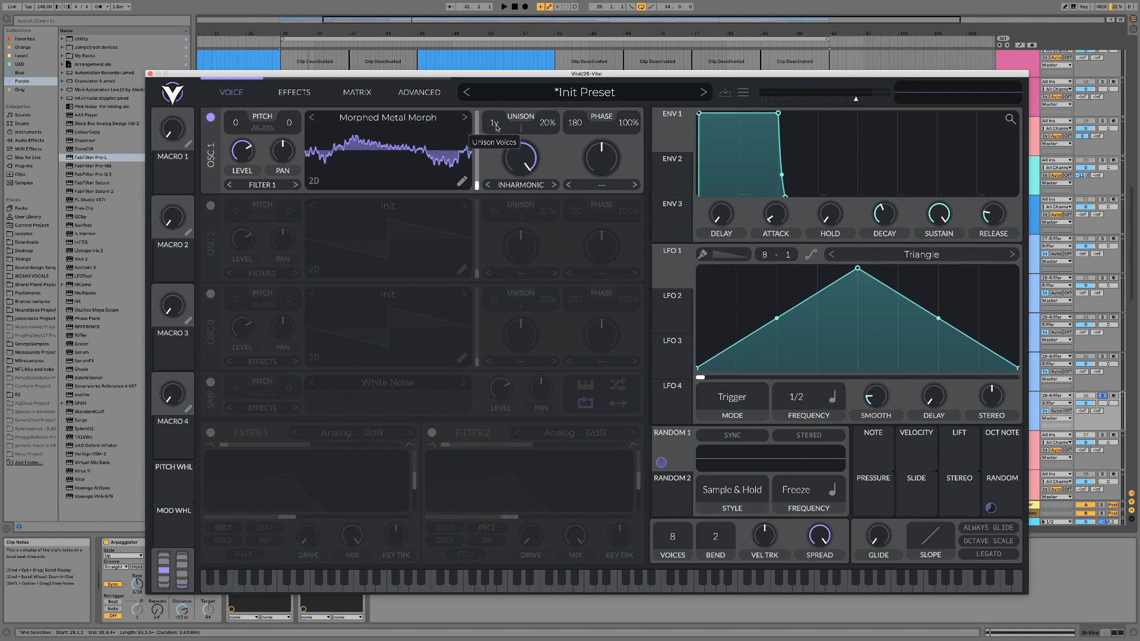
left_click_drag(496, 126, 497, 97)
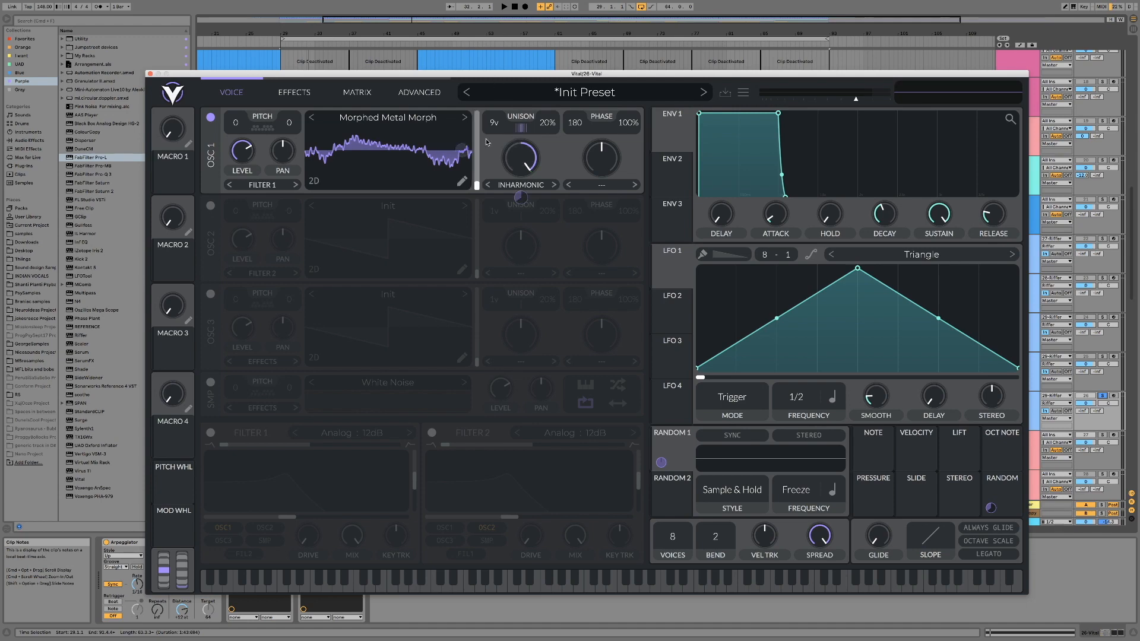
left_click_drag(550, 126, 548, 157)
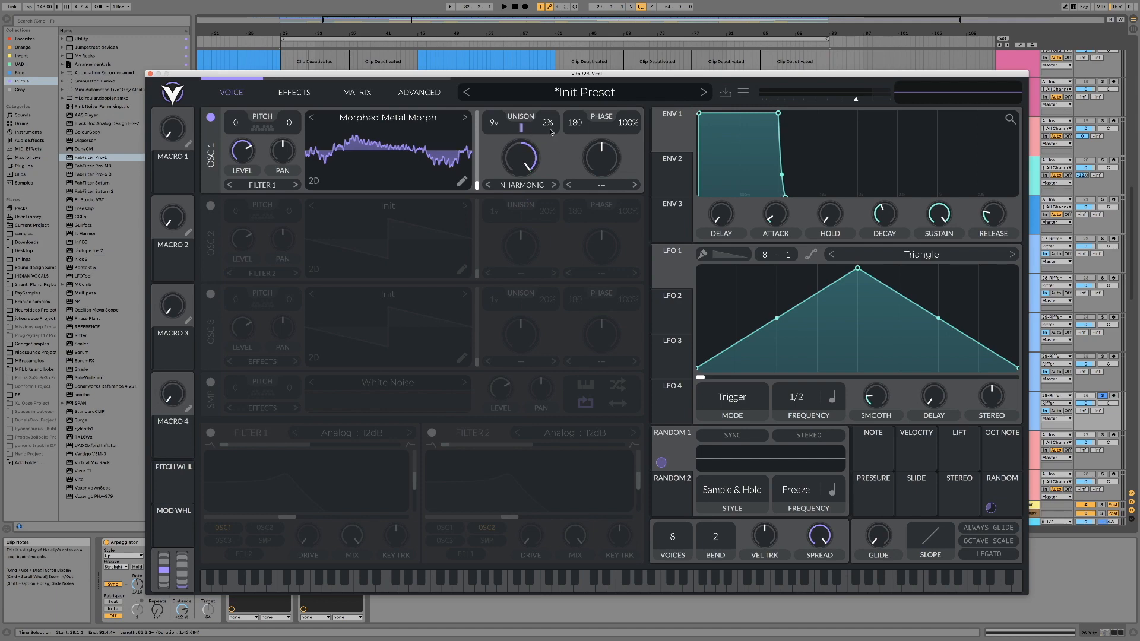
key("space")
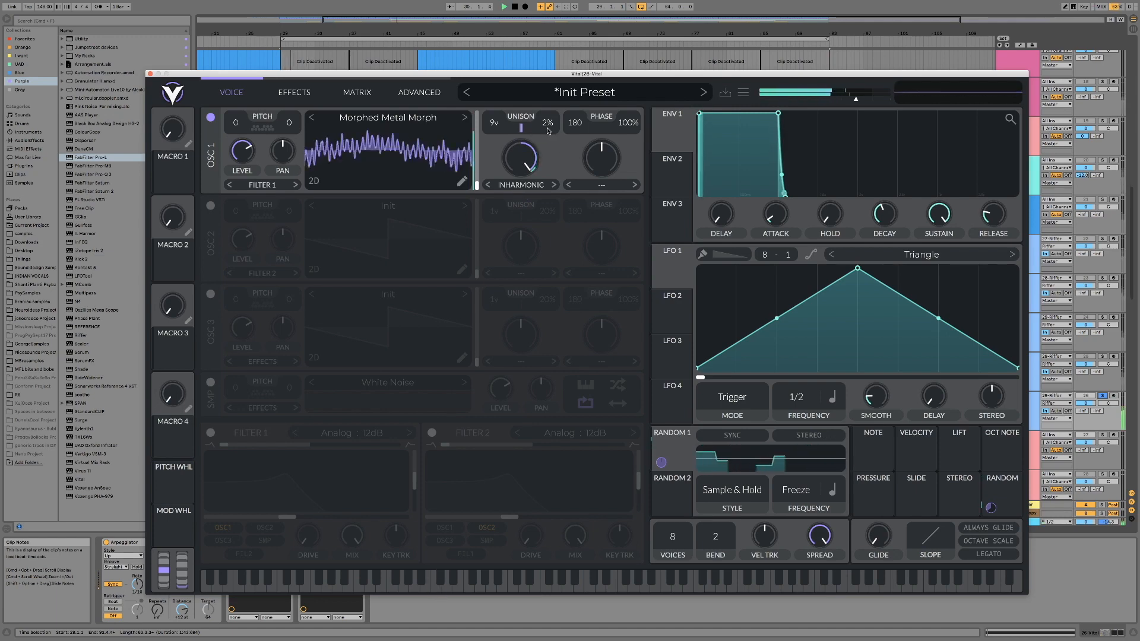
key("space")
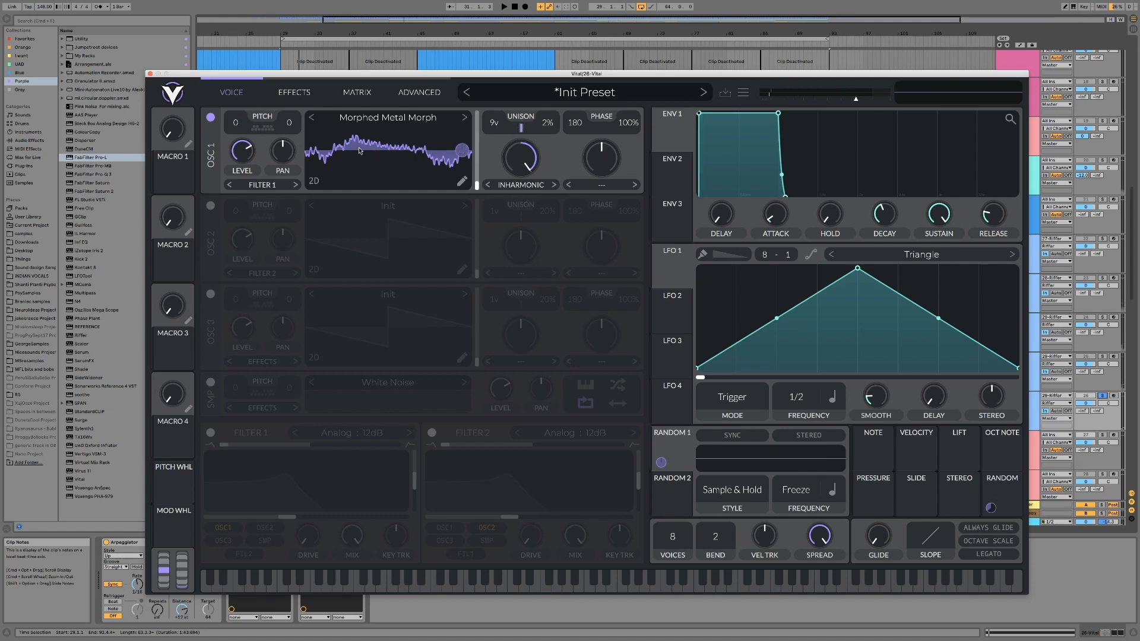
- Enable the Delay effect and set its mode to Mid Ping Pong
left_click(295, 95)
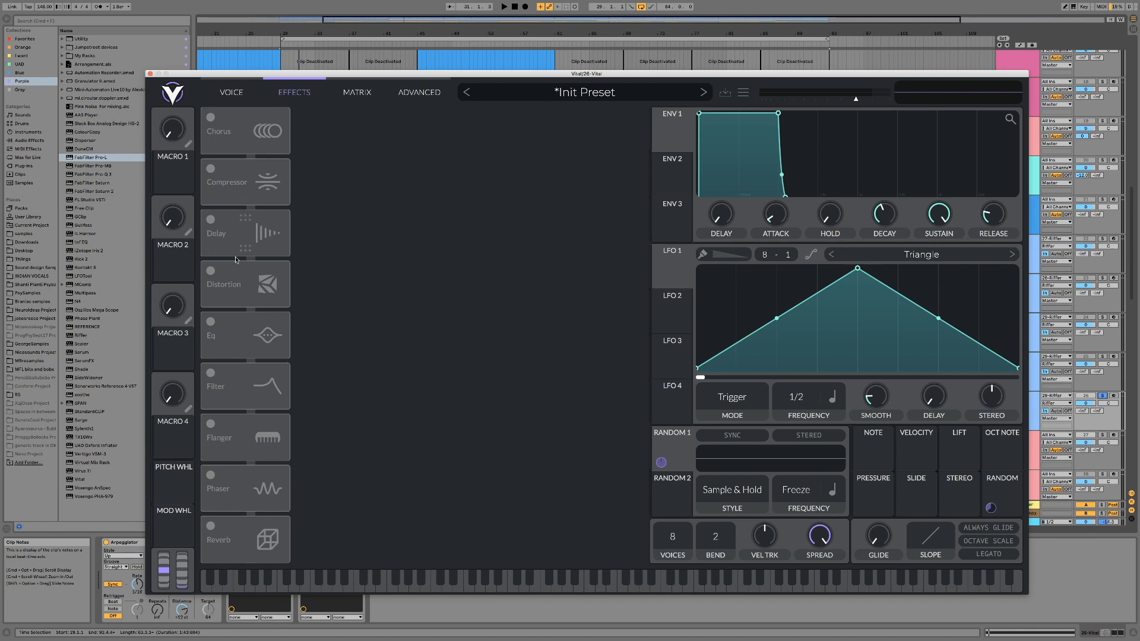
left_click(211, 220)
left_click(379, 170)
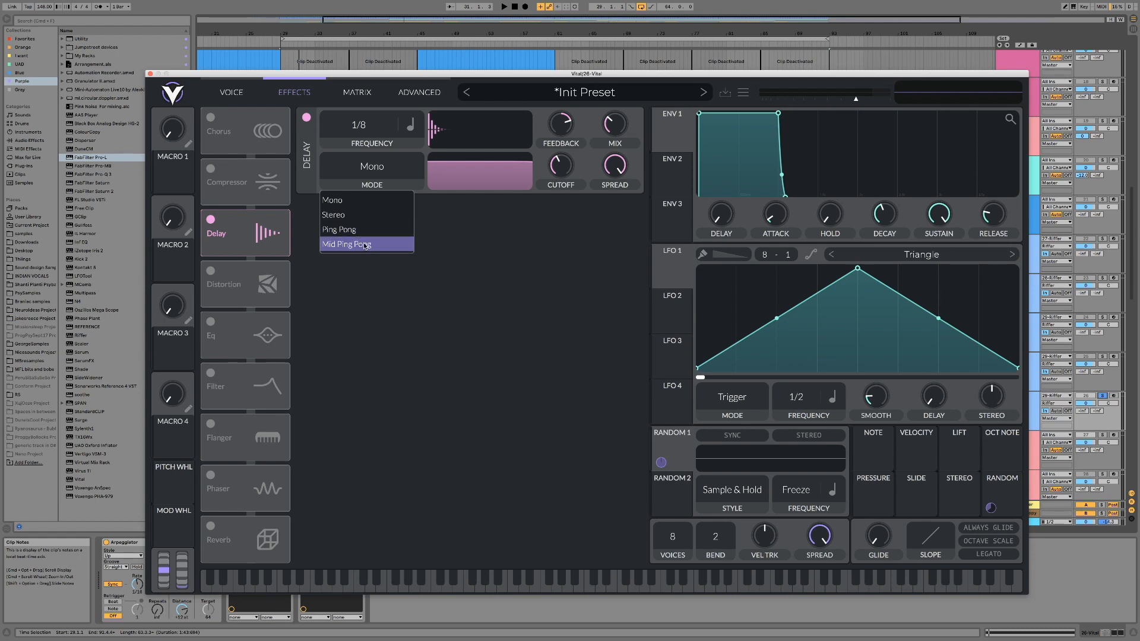
left_click(365, 245)
- Set both 1/8 delay times to Tempo Dotted, narrow the delay's filter band, and audition the result
left_click(363, 127)
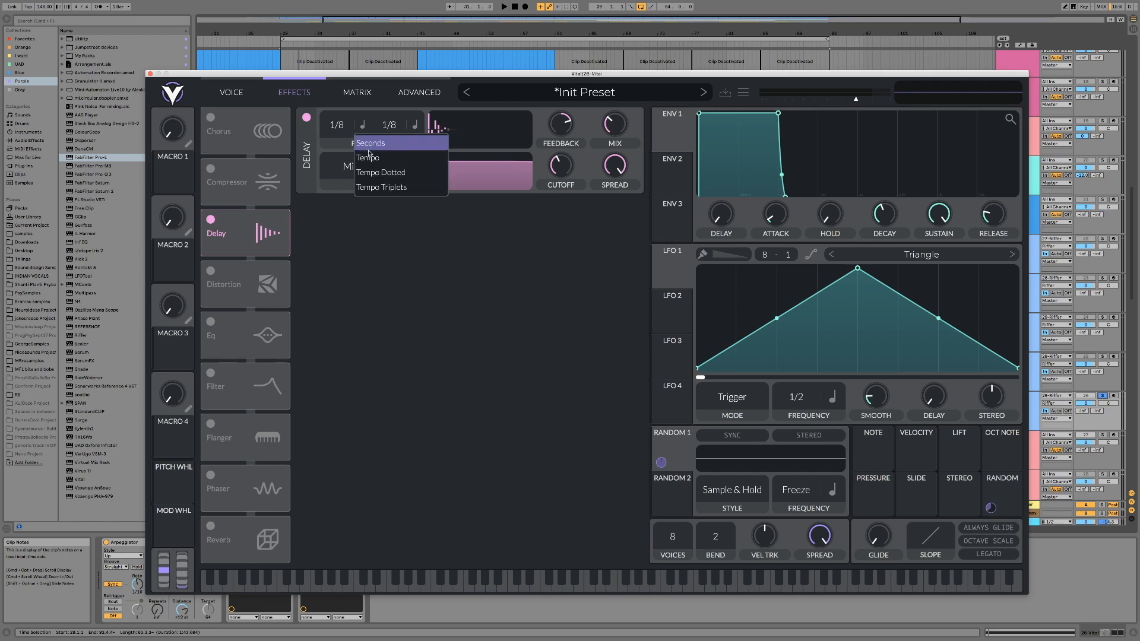
left_click(368, 172)
left_click(415, 125)
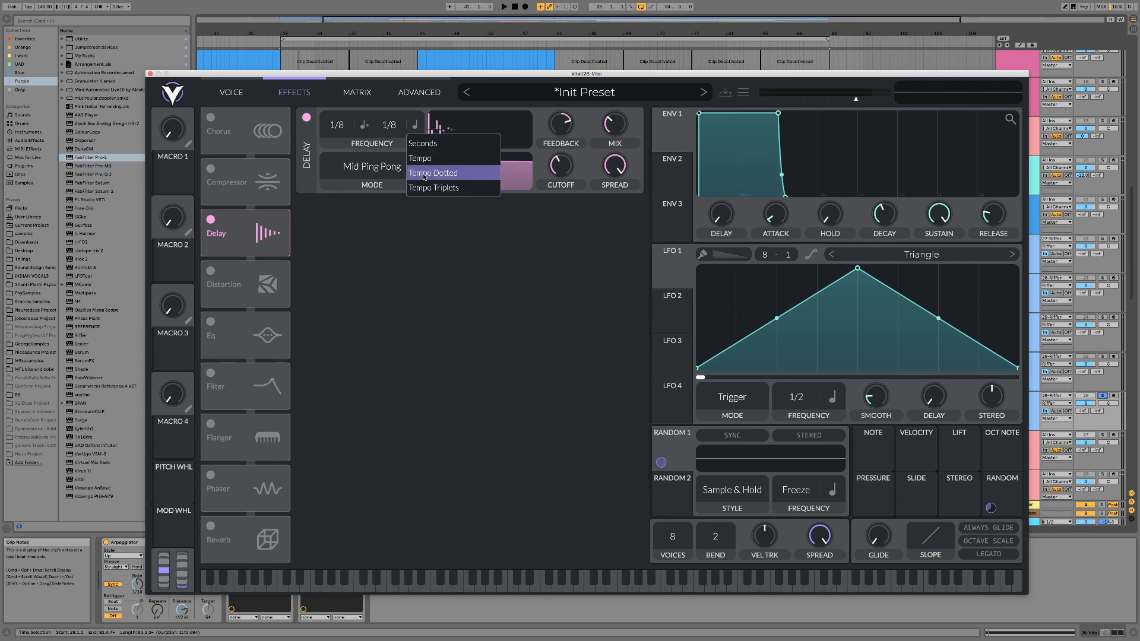
left_click(424, 173)
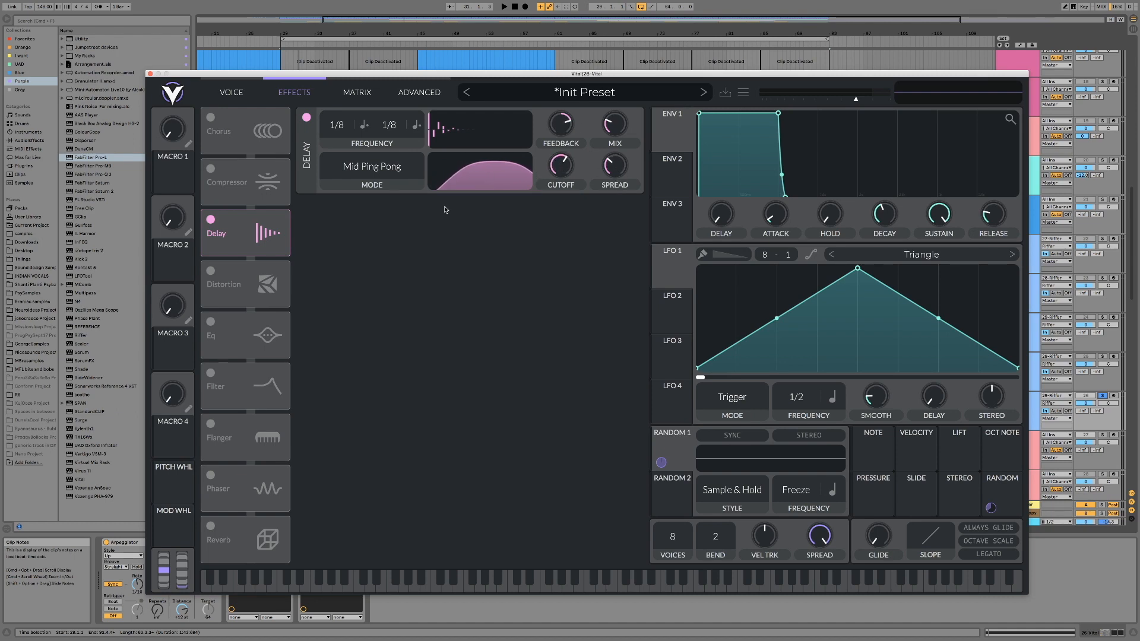
key("space")
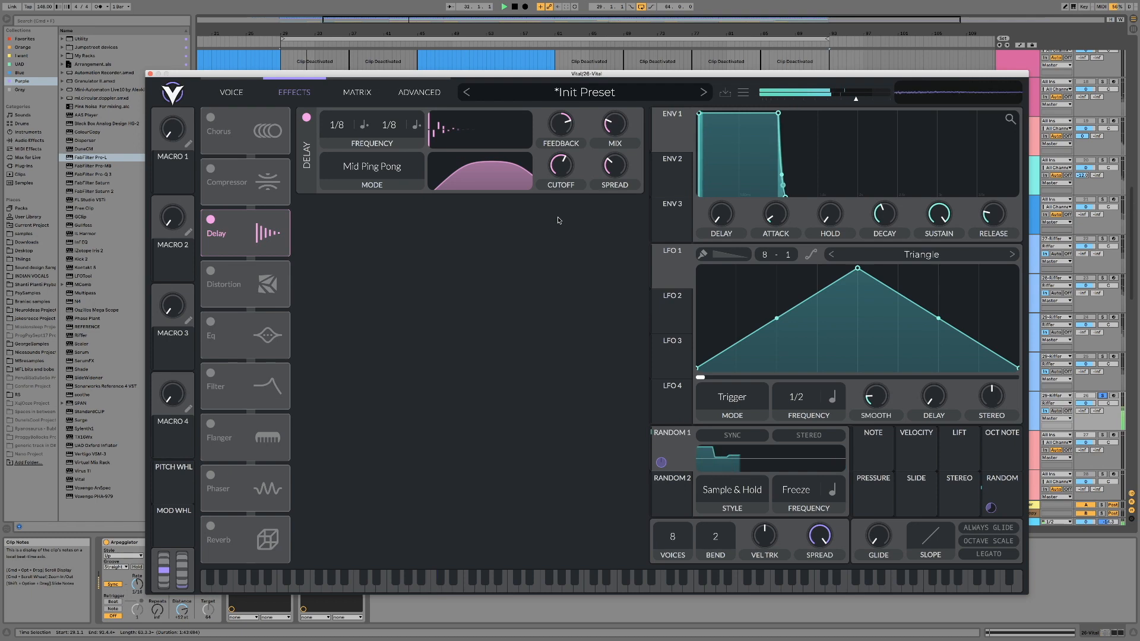
key("space")
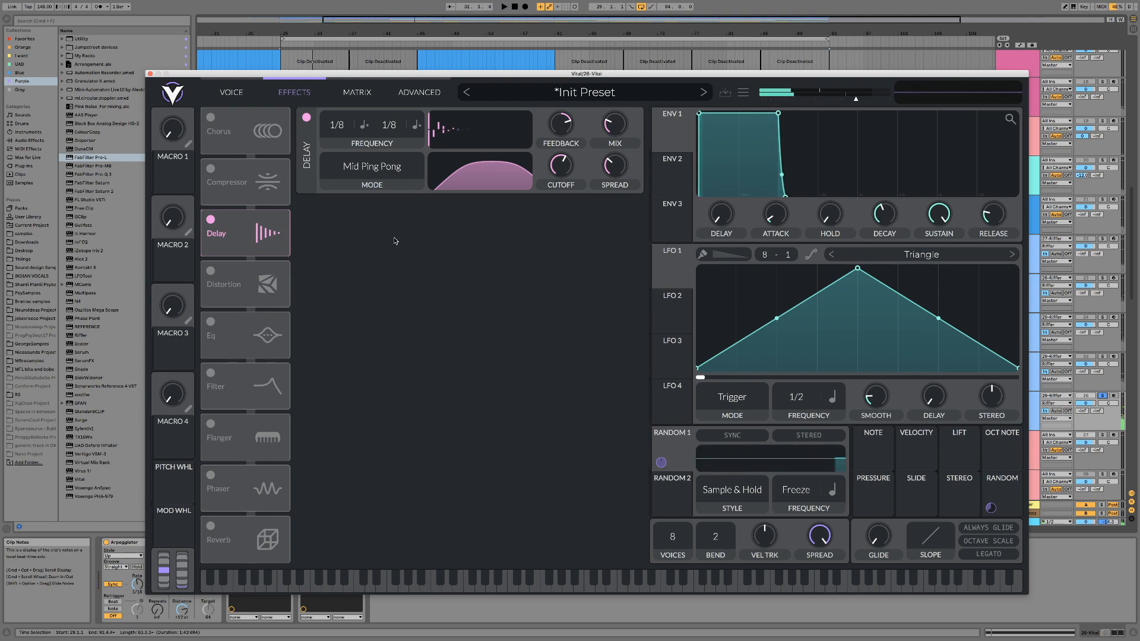
- Enable the Phaser, place it ahead of the Delay in the effects chain, and audition it
left_click(211, 475)
left_click_drag(214, 484, 220, 235)
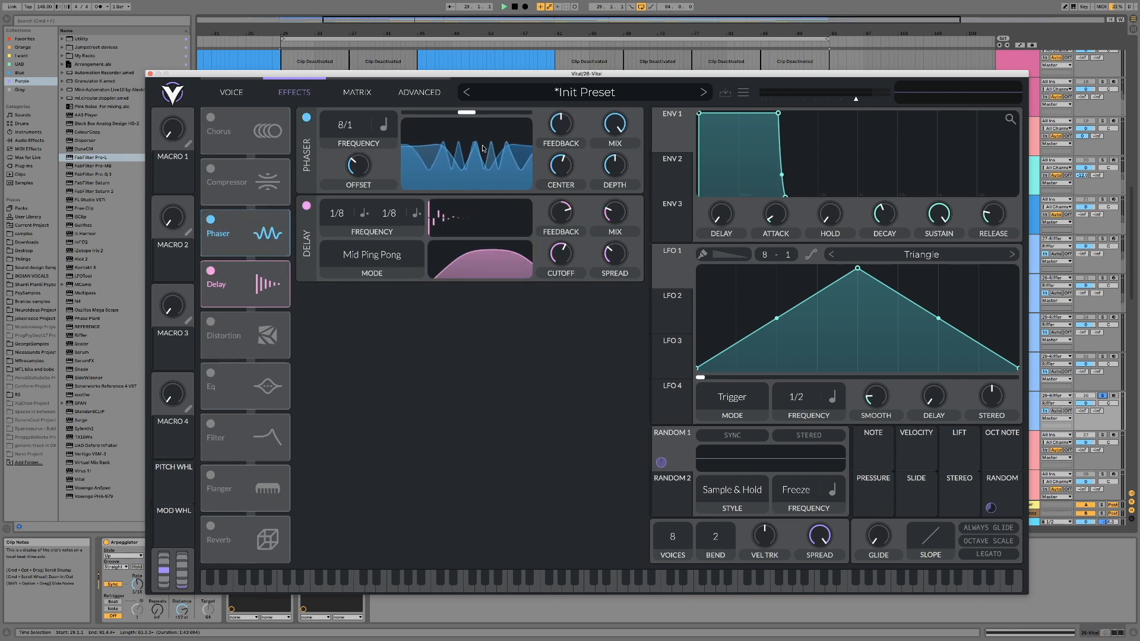
key("space")
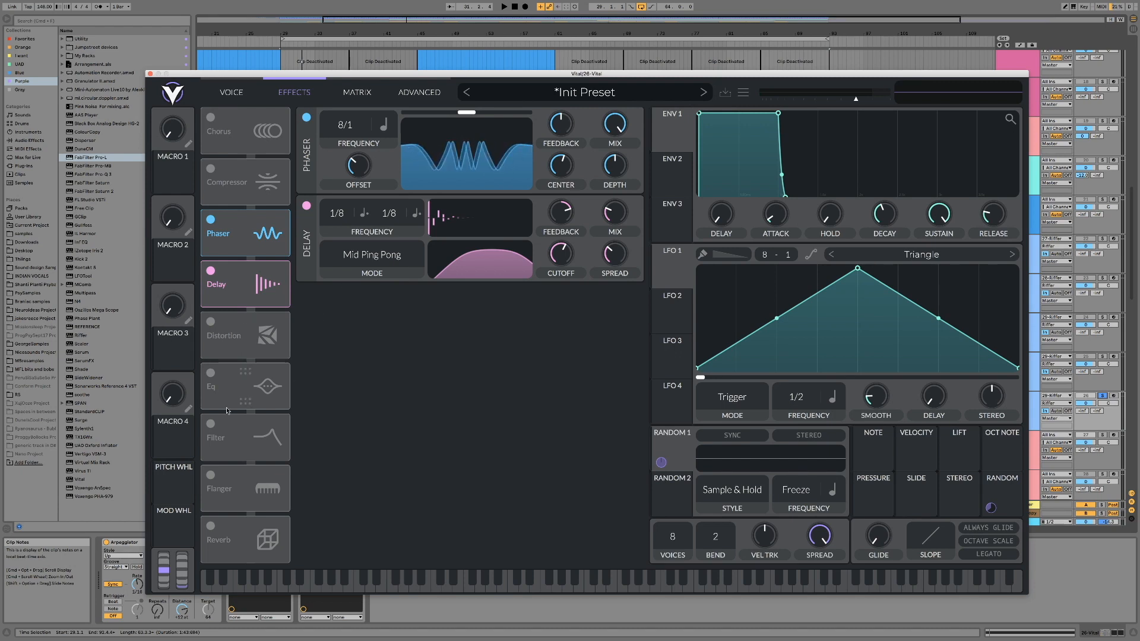
- Add an EQ between the Phaser and Delay, with its low band as a high-pass at about 189 Hz
left_click(212, 374)
left_click_drag(218, 378, 252, 291)
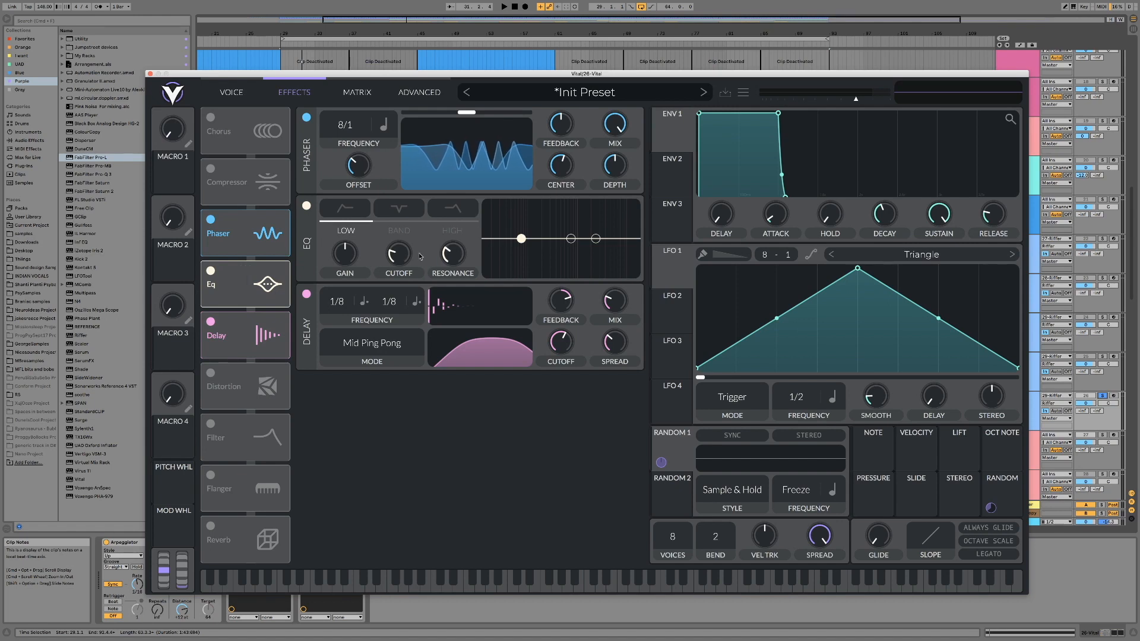
left_click(358, 207)
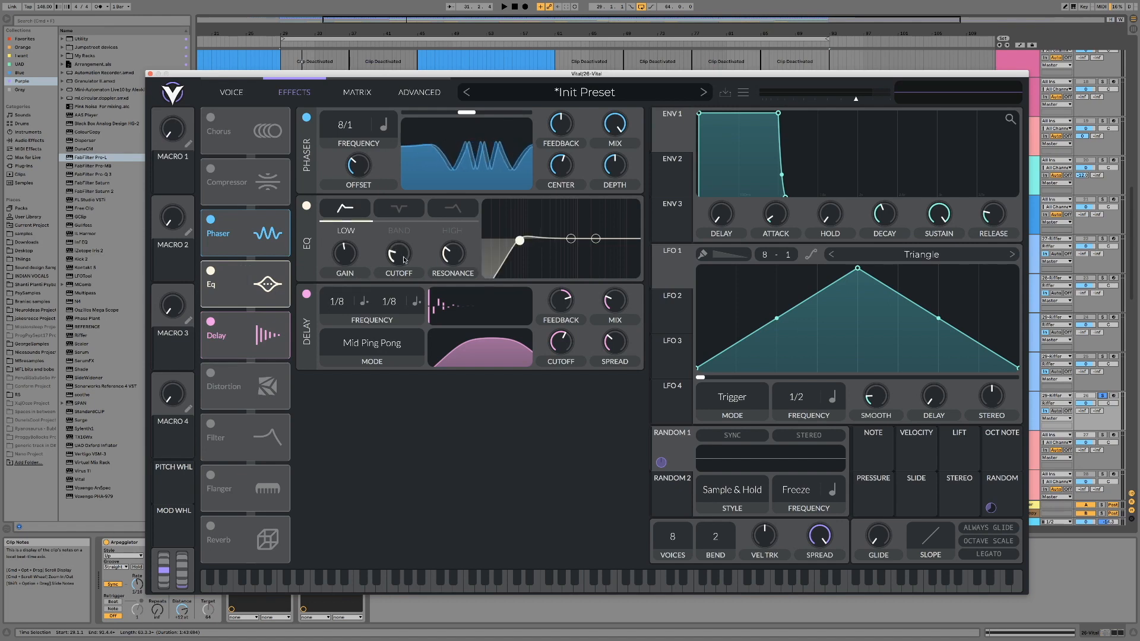
left_click_drag(519, 240, 539, 241)
key("space")
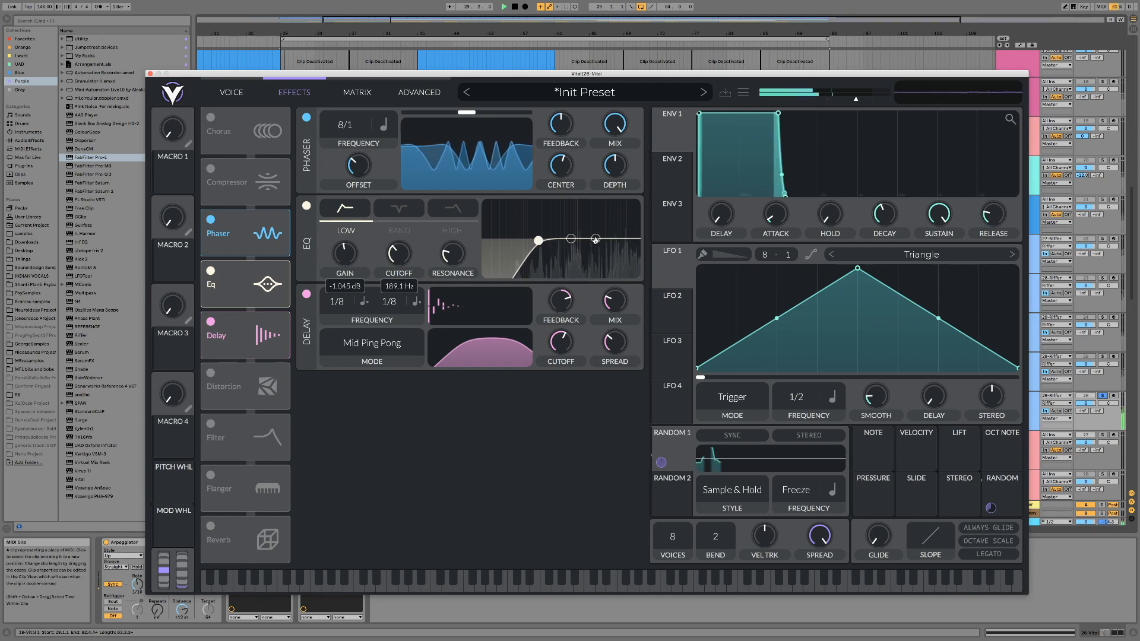
- Make the EQ's high band a low-pass at about 9213 Hz and -4.8 dB, audition it, and return to the oscillator page
left_click_drag(597, 239, 626, 247)
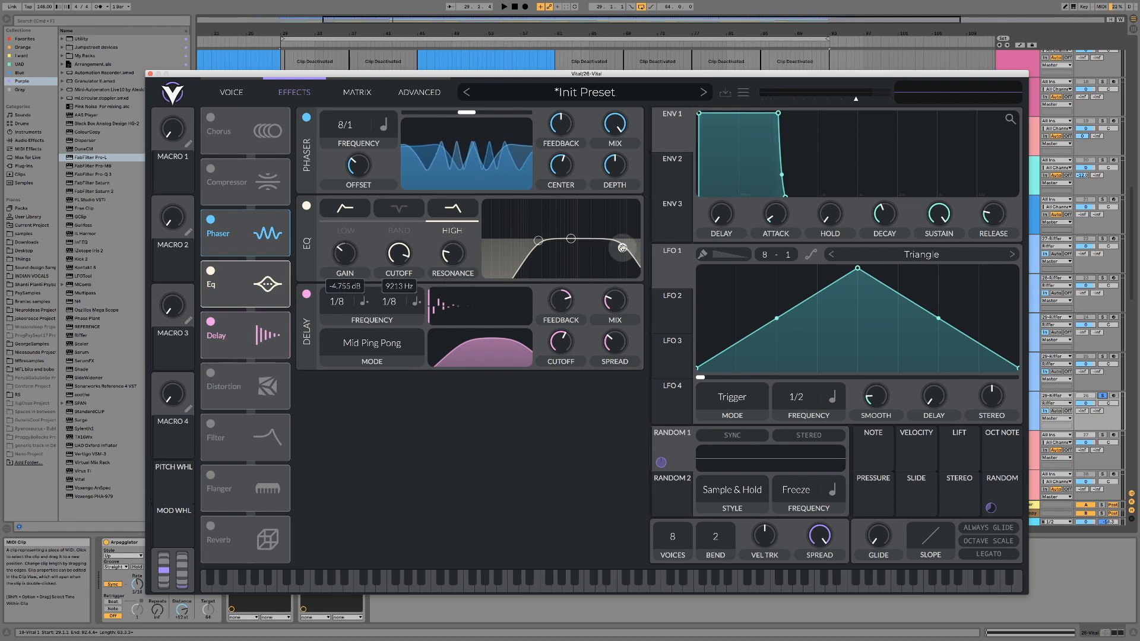
key("space")
left_click_drag(626, 247, 623, 248)
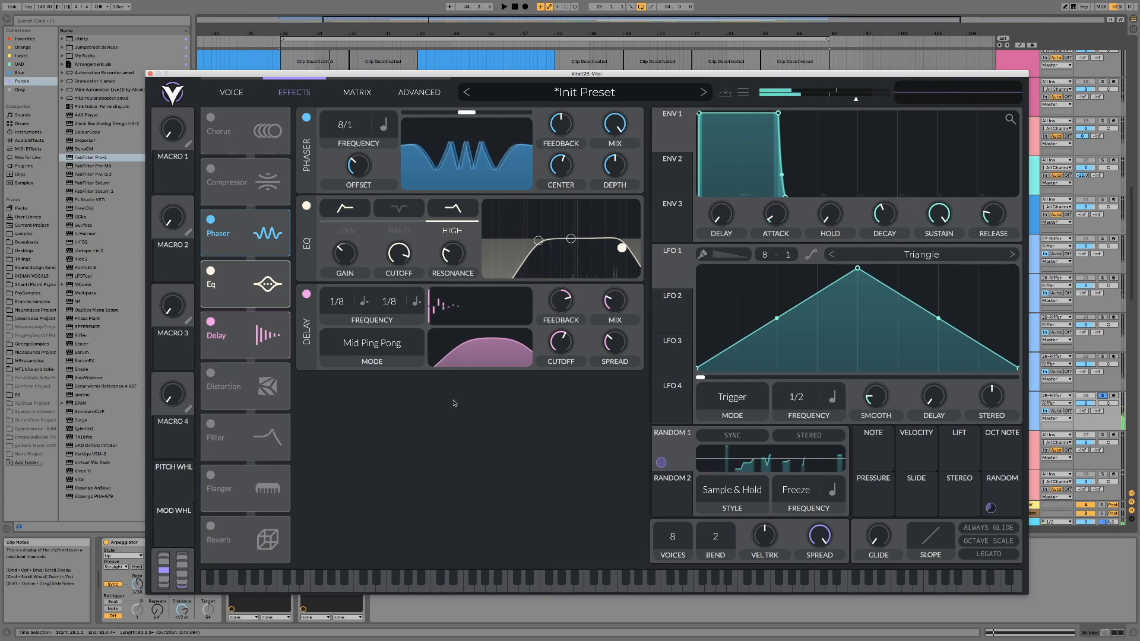
left_click(233, 93)
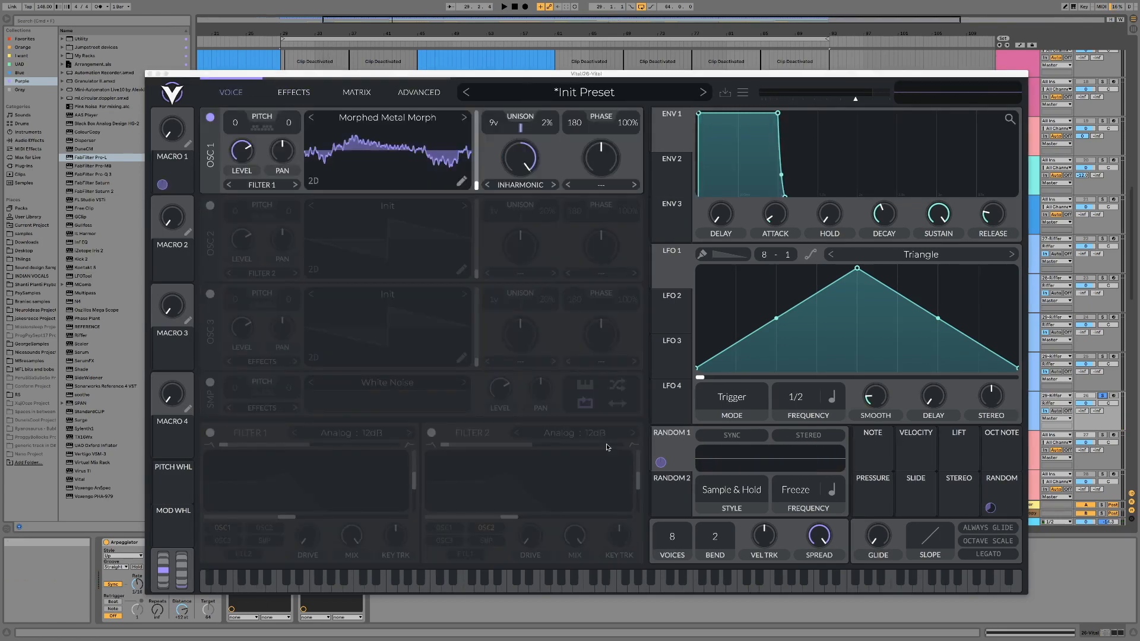